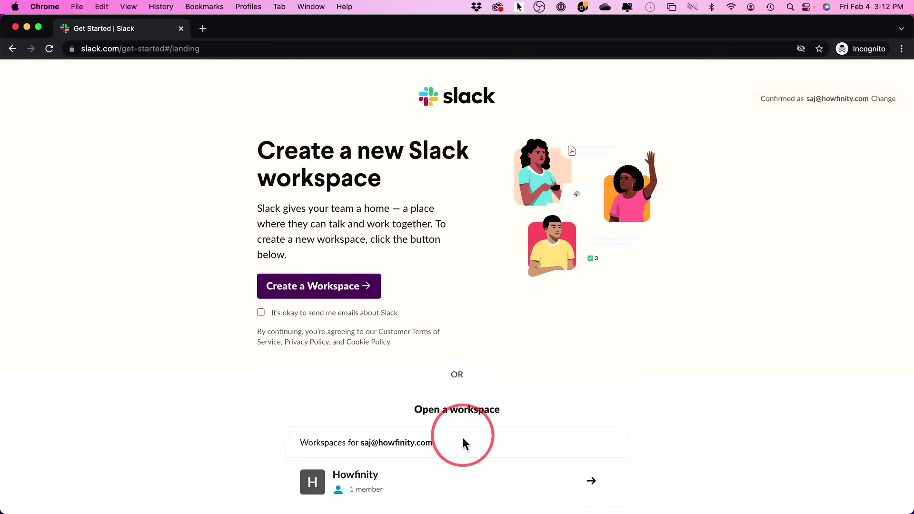
- Create a new workspace named Howfinity, skipping the Google contact connection and the teammate invitations
left_click(323, 291)
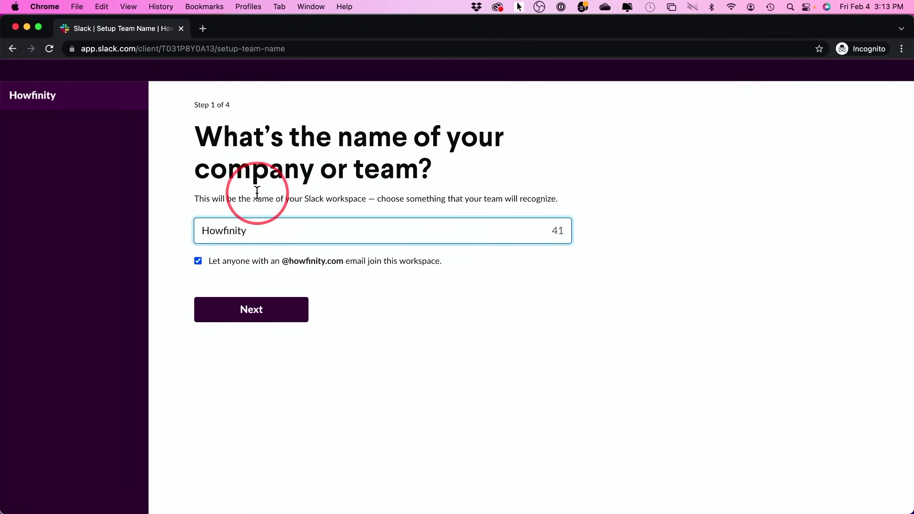
left_click(249, 319)
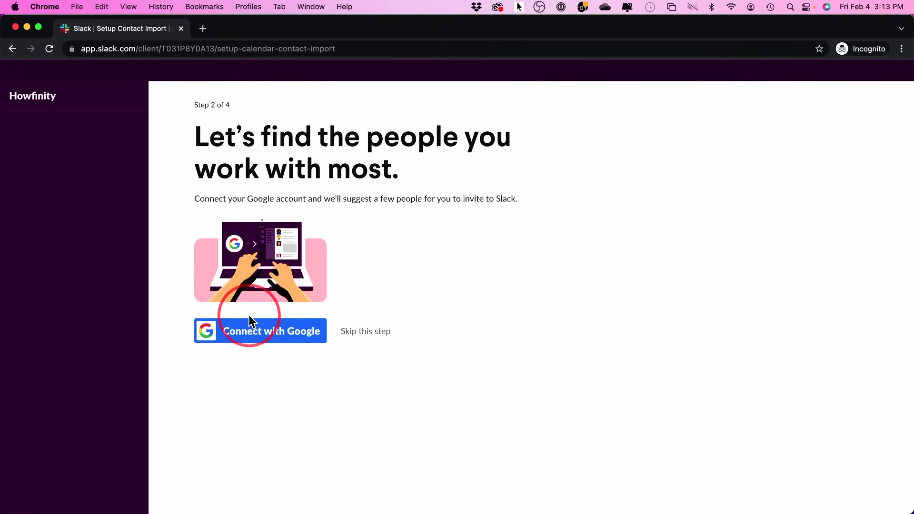
left_click(356, 332)
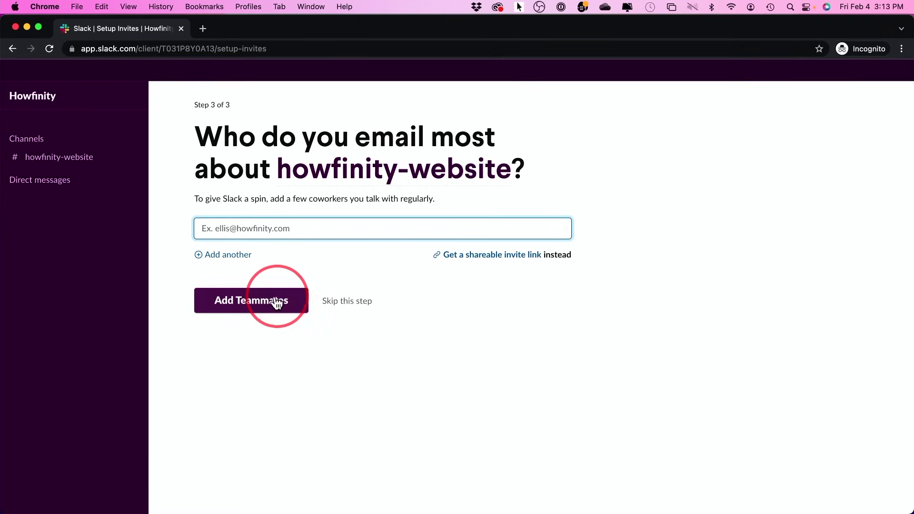
left_click(345, 309)
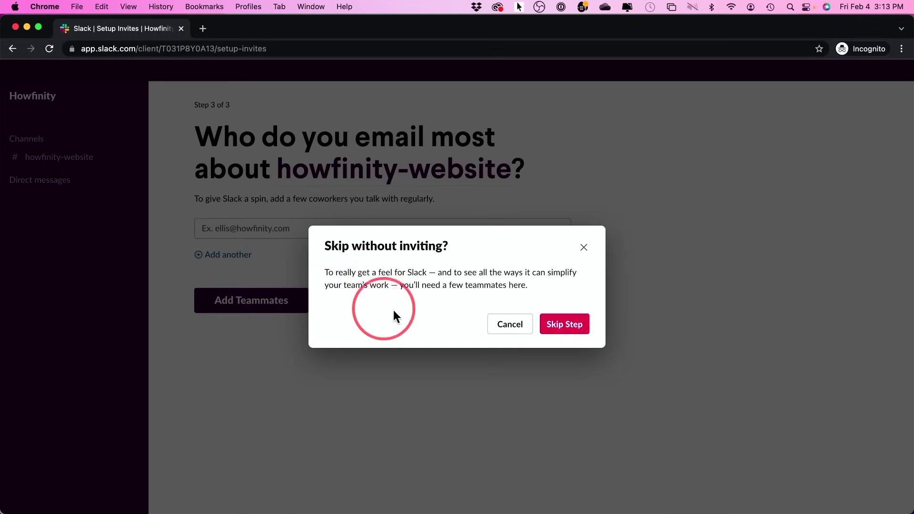
left_click(553, 328)
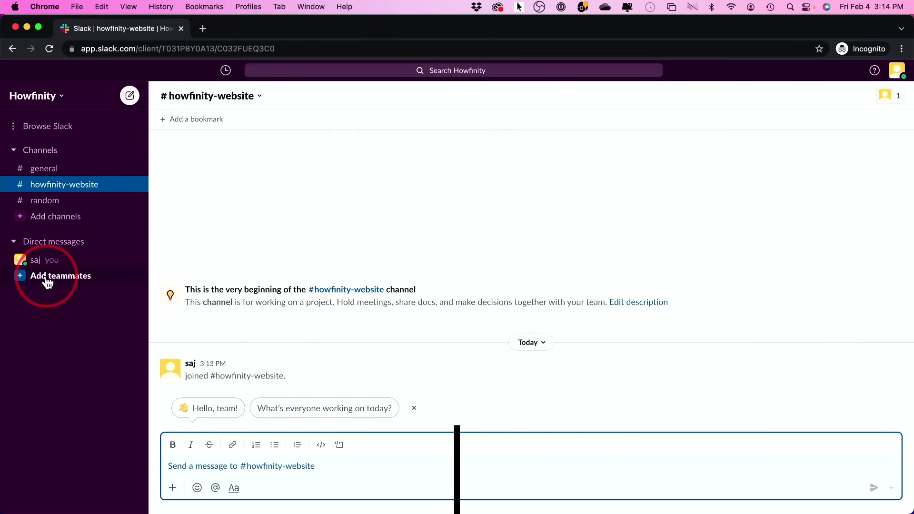
- Open the invitation form for adding teammates to the Howfinity workspace
left_click(62, 279)
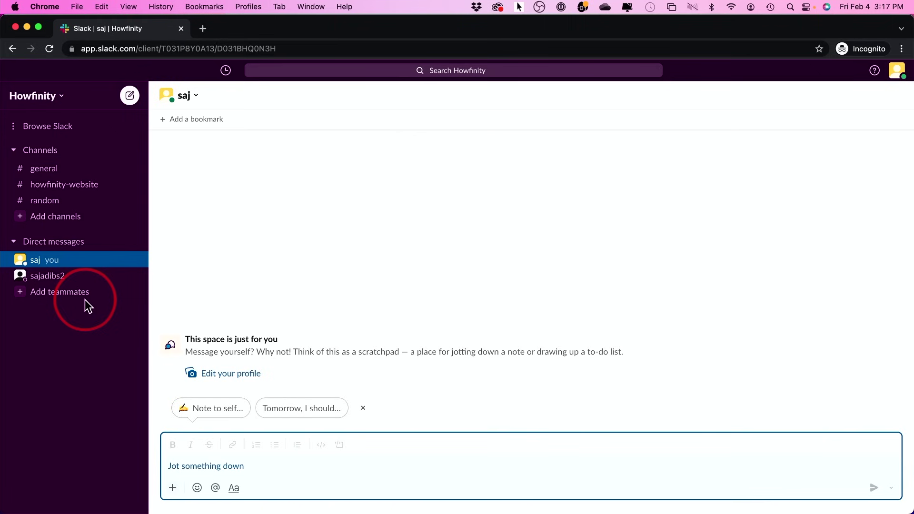
- Review the Howfinity workspace options for adding other workspaces, and view the general channel
left_click(56, 96)
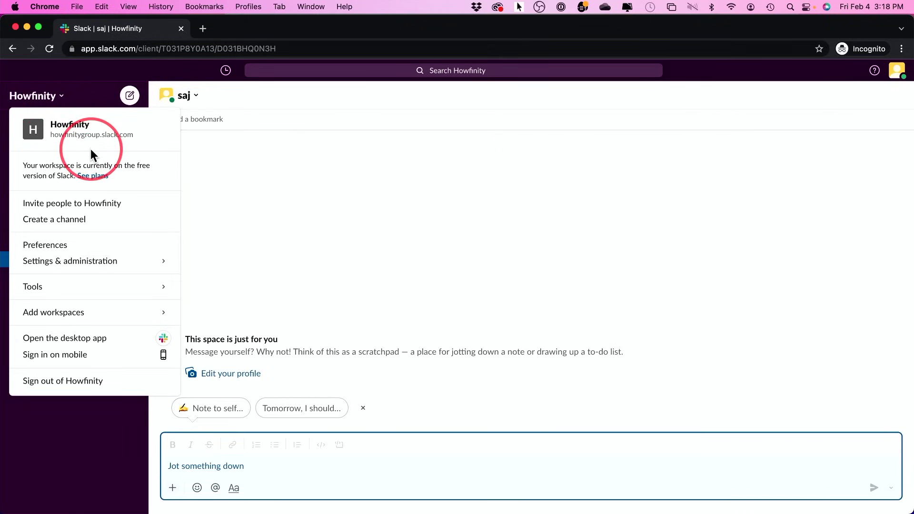
mouse_move(66, 315)
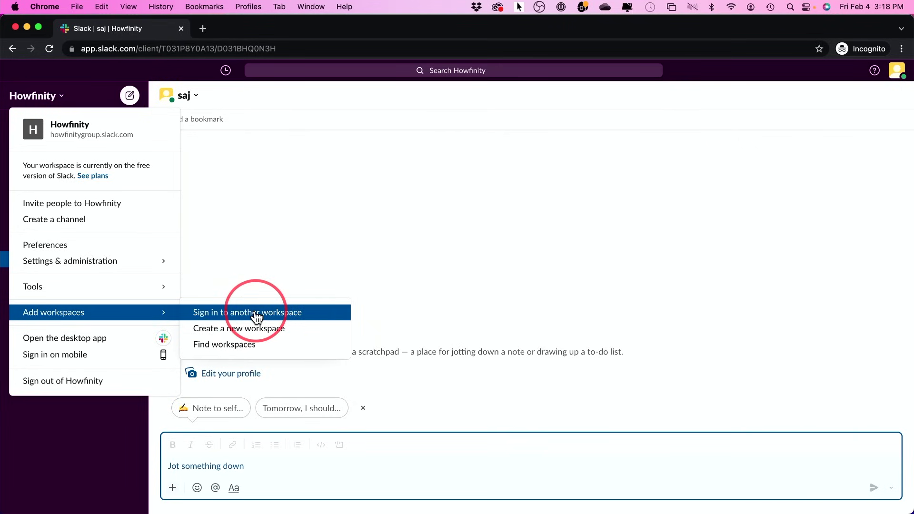
left_click(41, 97)
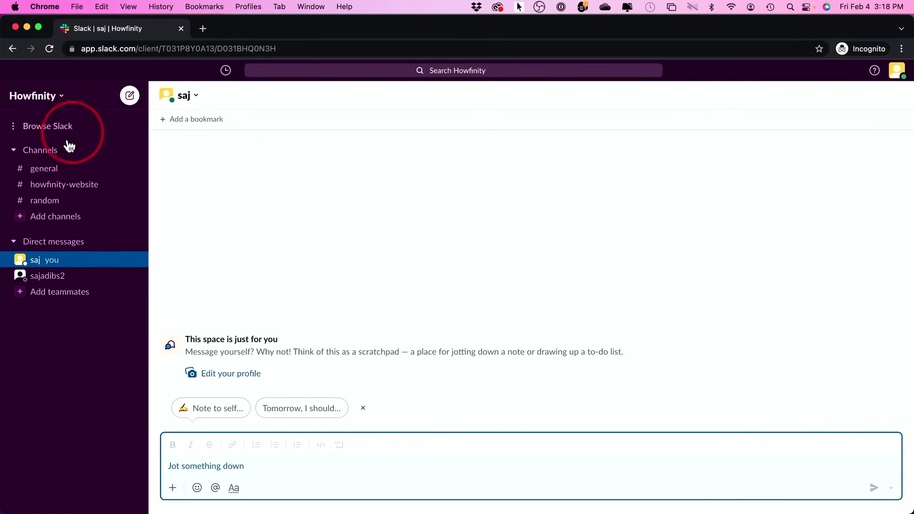
mouse_move(38, 151)
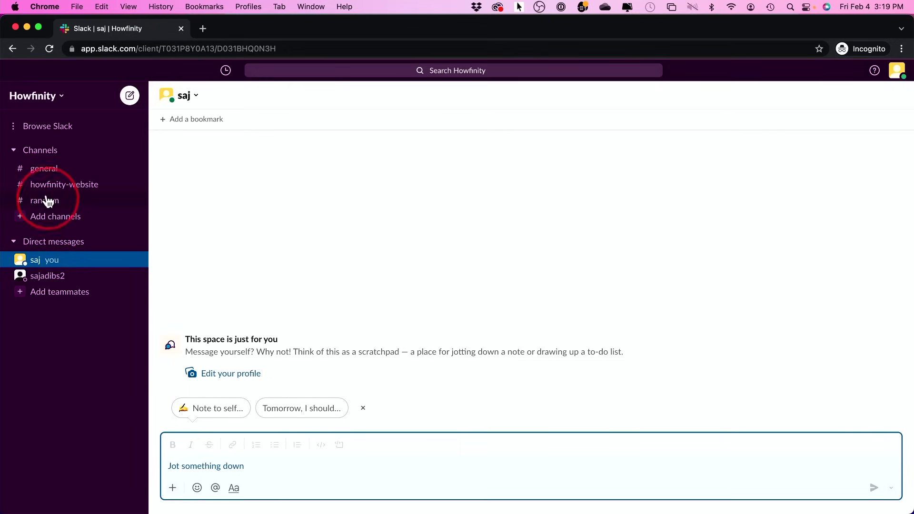
left_click(42, 171)
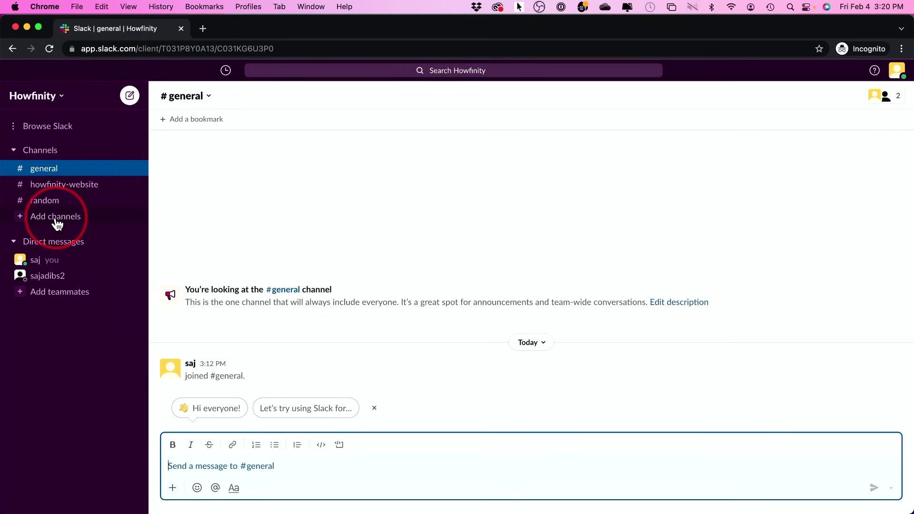
- Create a private channel named marketing and add the invited teammate to it
left_click(56, 219)
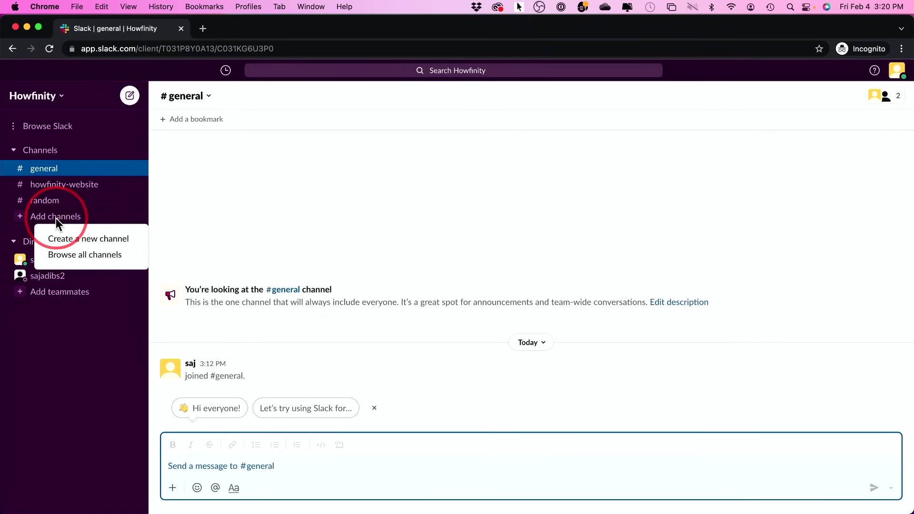
left_click(94, 241)
type("ma")
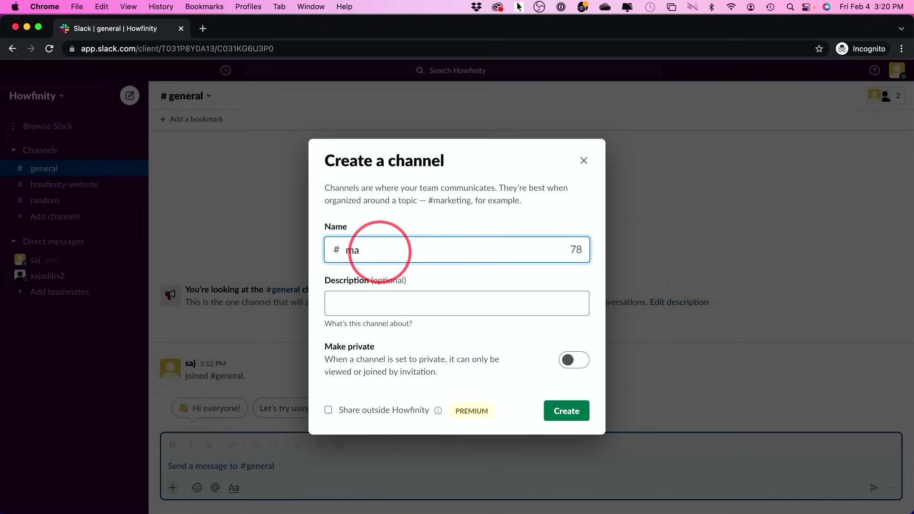
type("rketing")
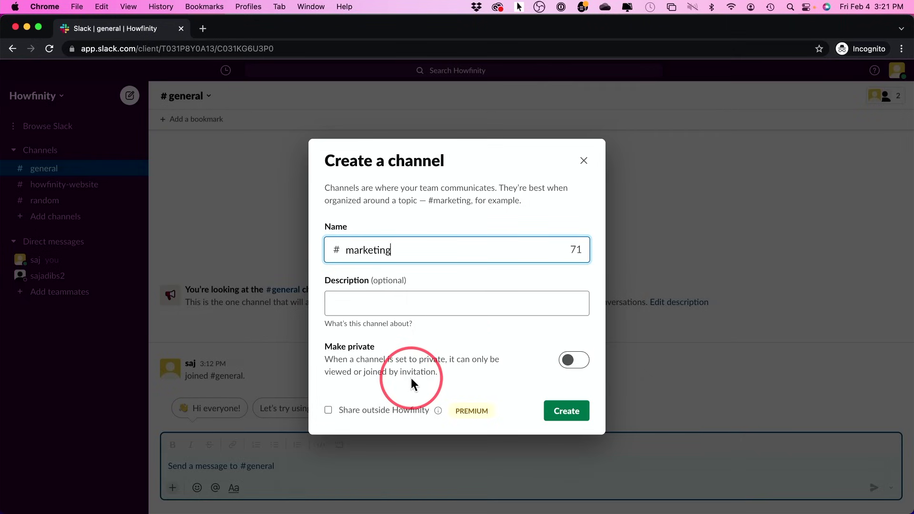
left_click(561, 364)
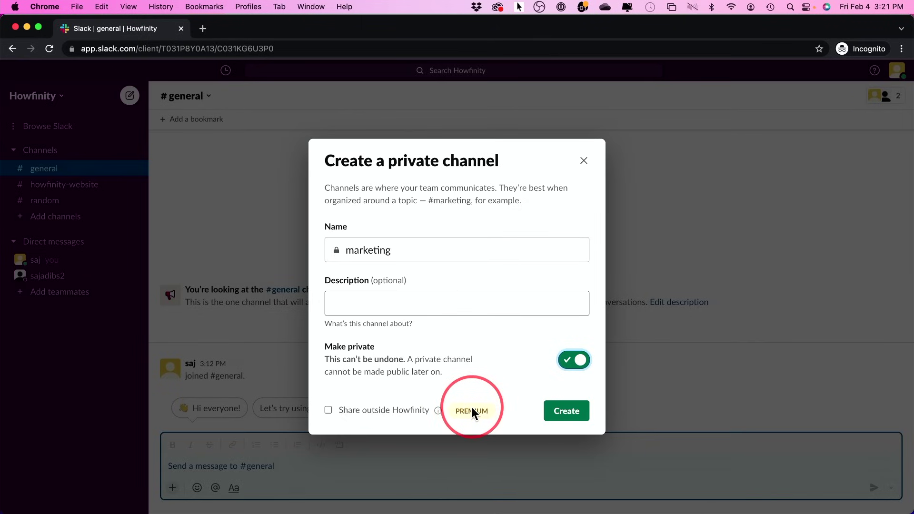
left_click(559, 414)
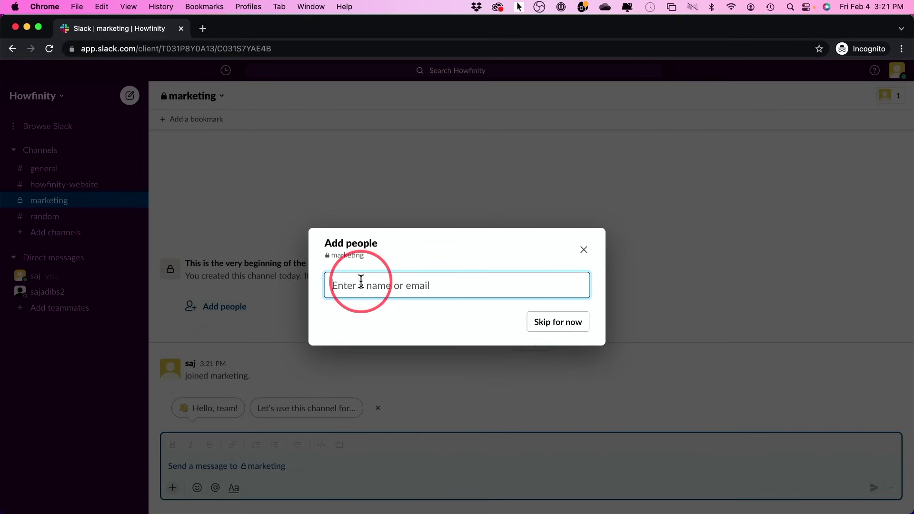
left_click(360, 281)
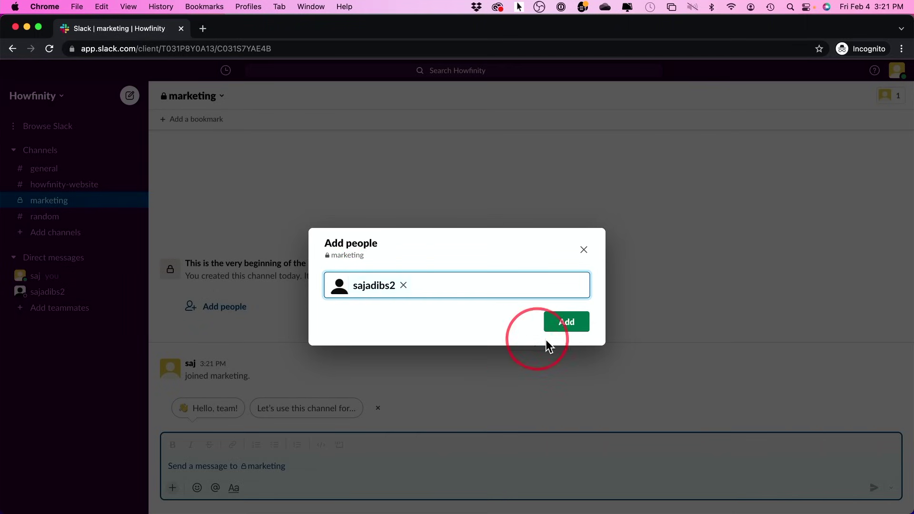
left_click(567, 322)
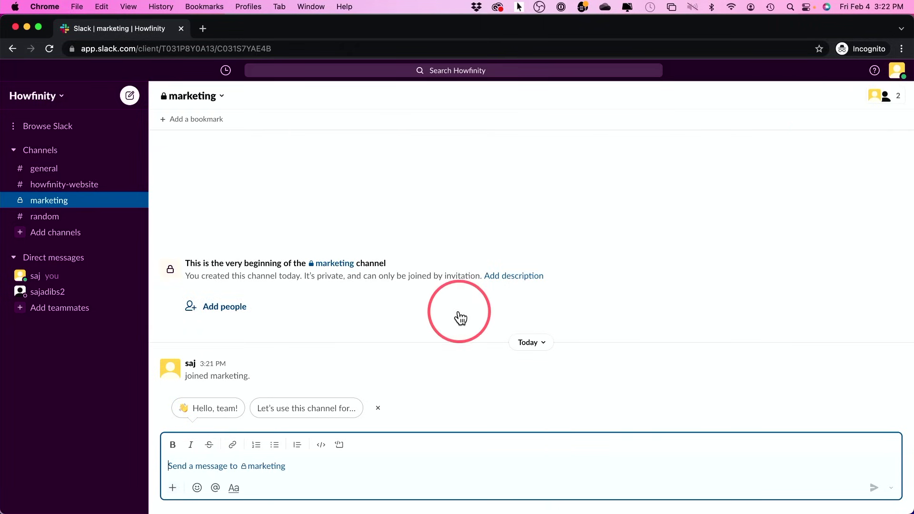
- View the howfinity-website and marketing channels and the direct message space for notes to oneself
left_click(53, 190)
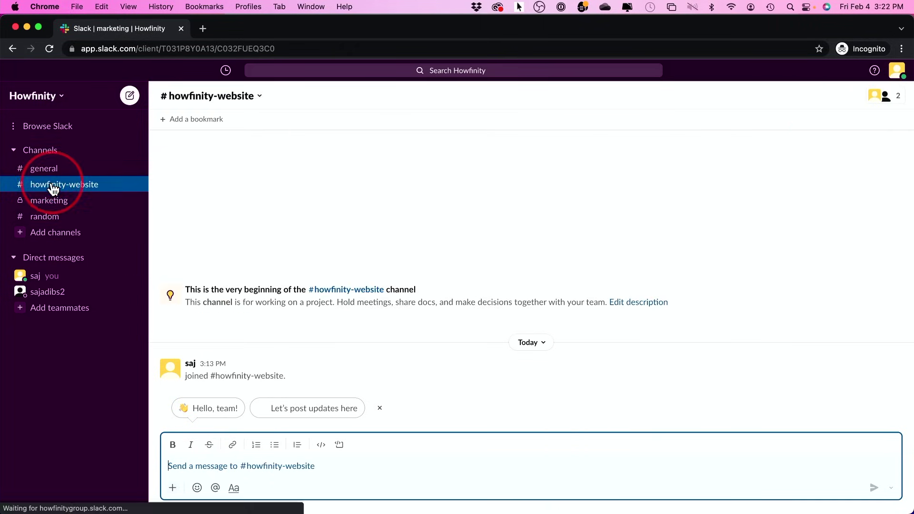
left_click(49, 205)
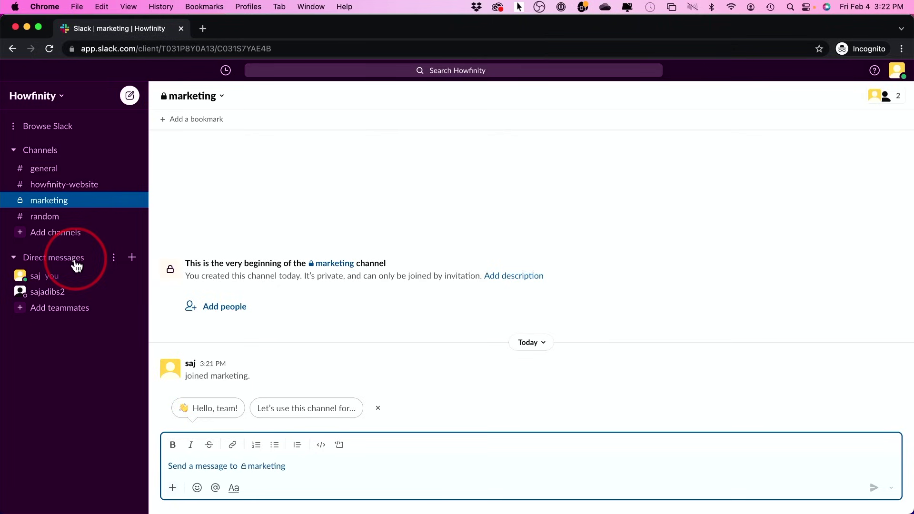
left_click(55, 280)
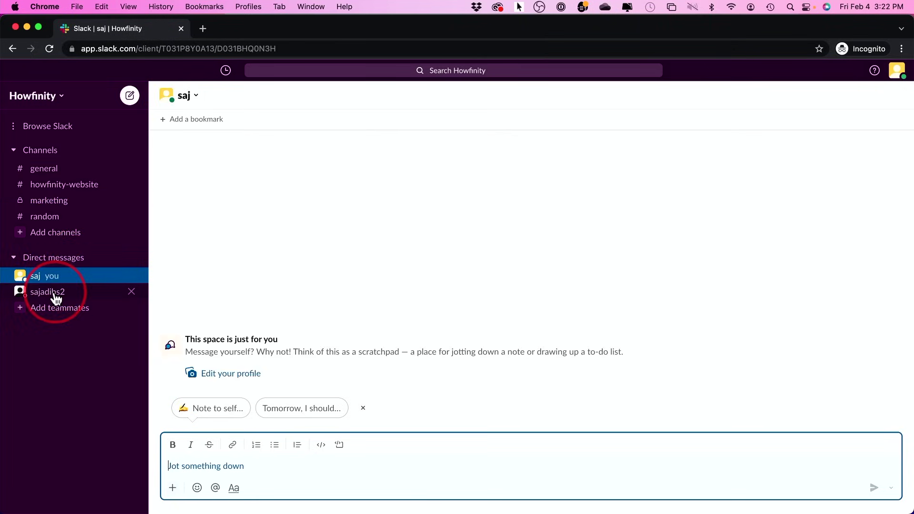
- Send the direct message "hi" to the invited teammate
left_click(52, 297)
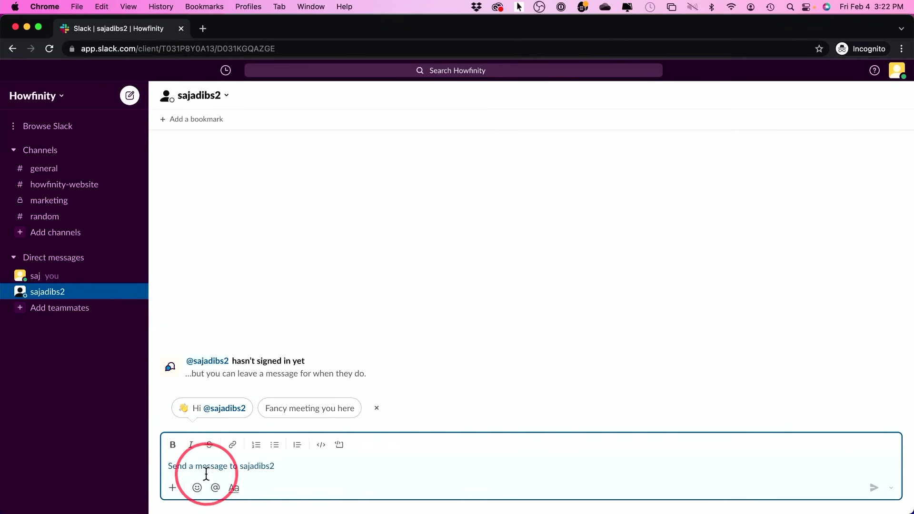
type("hi")
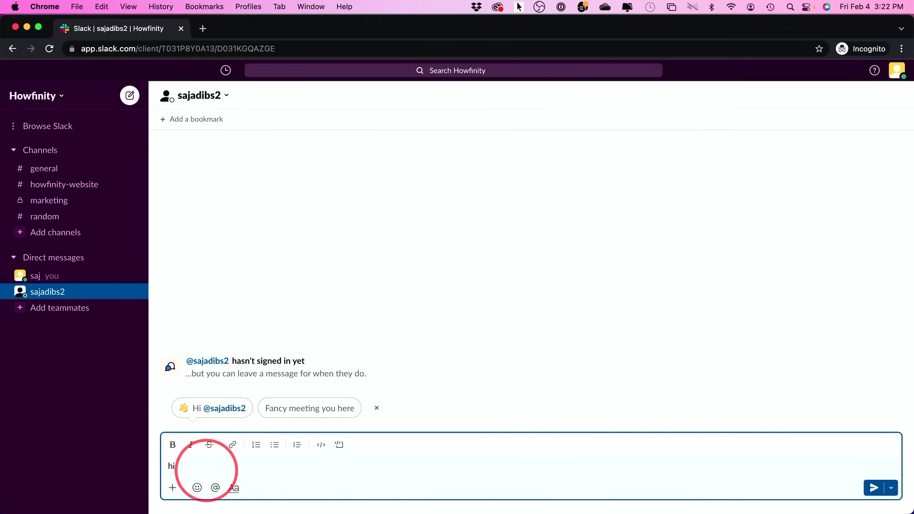
key("Return")
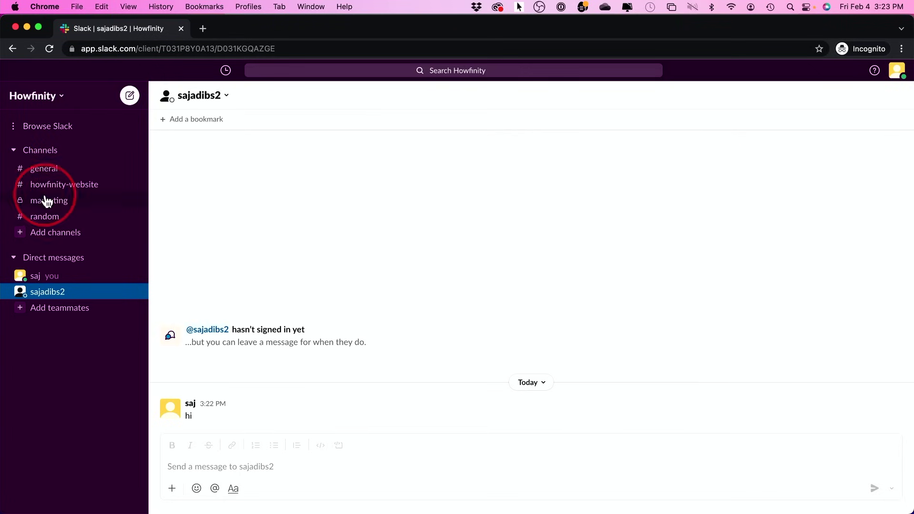
- Post the message "team meeting on friday at 9 am" in the general channel
key("alt+Up")
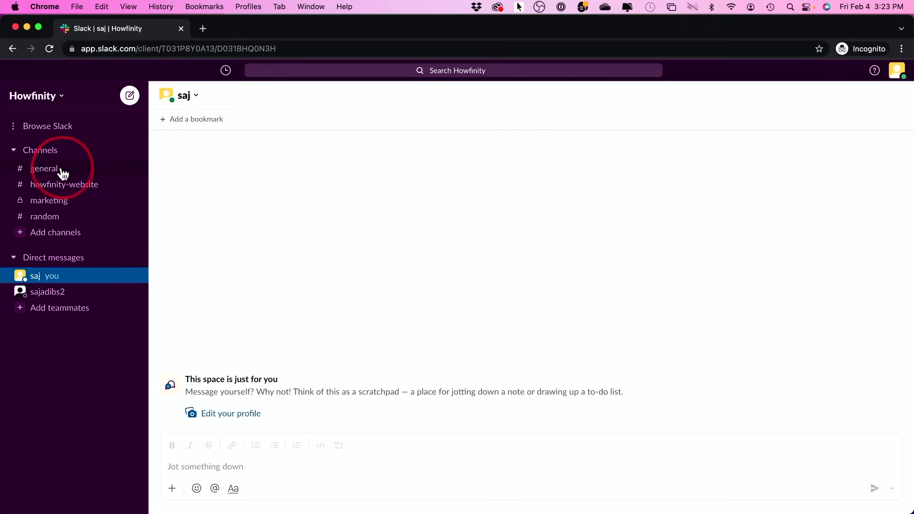
left_click(43, 173)
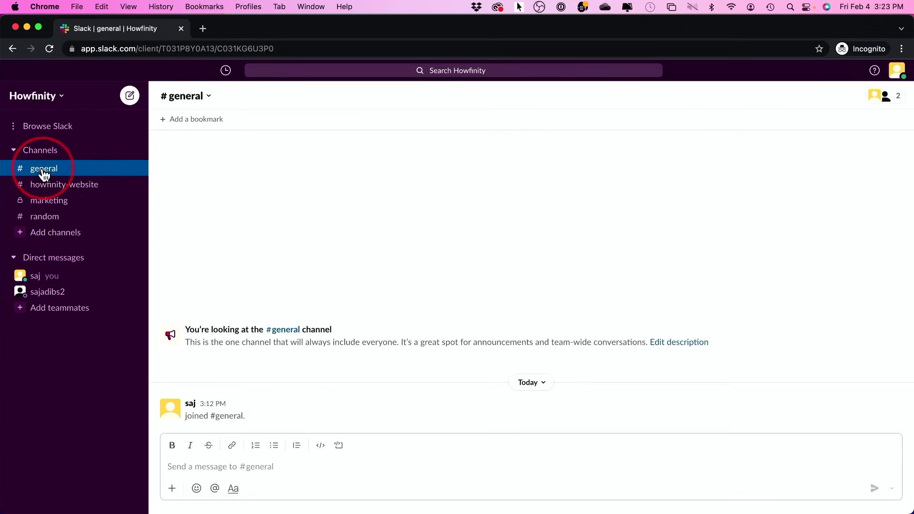
left_click(250, 468)
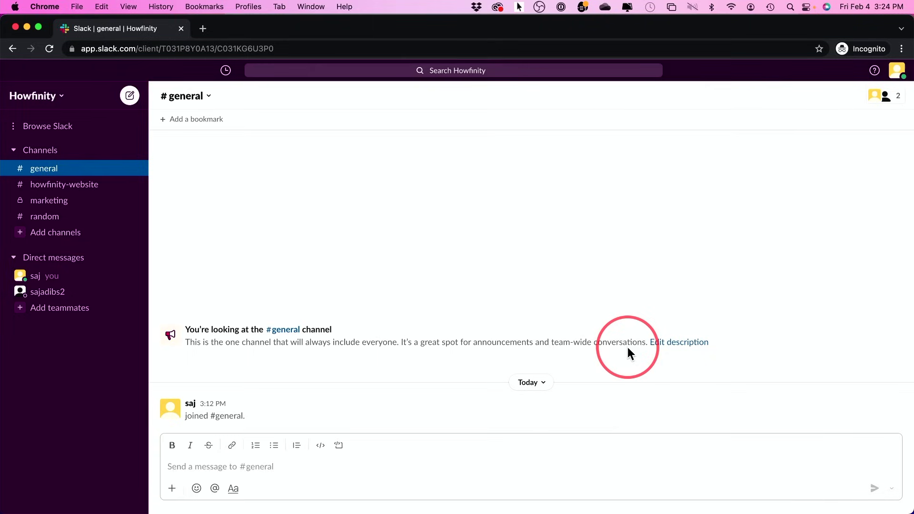
left_click(201, 469)
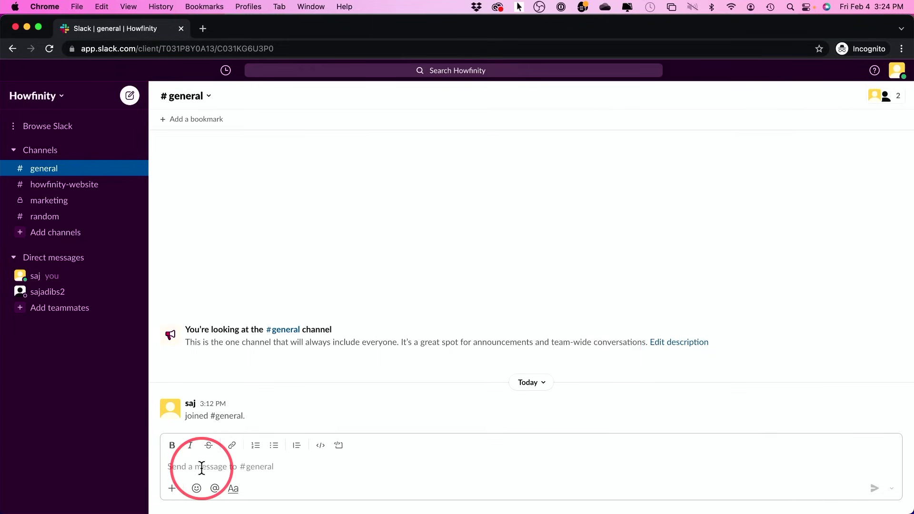
type("team meeting on friday at 9 am")
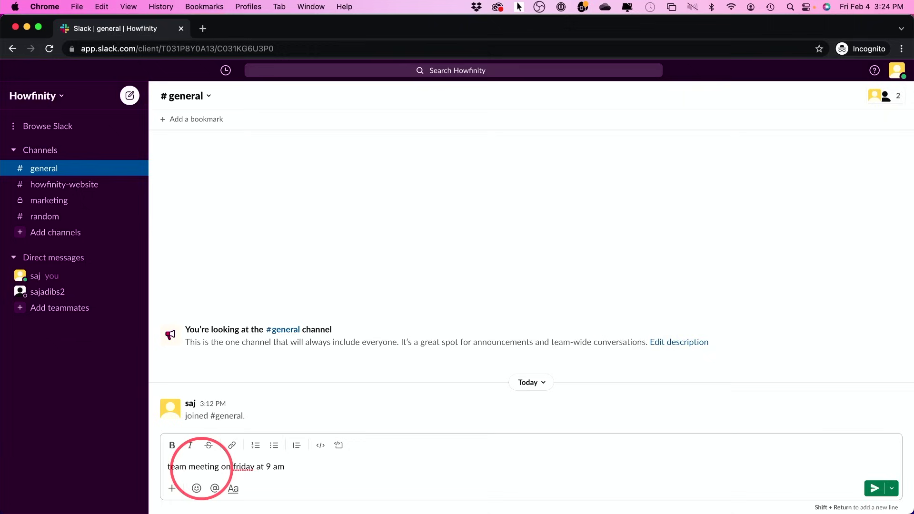
key("Return")
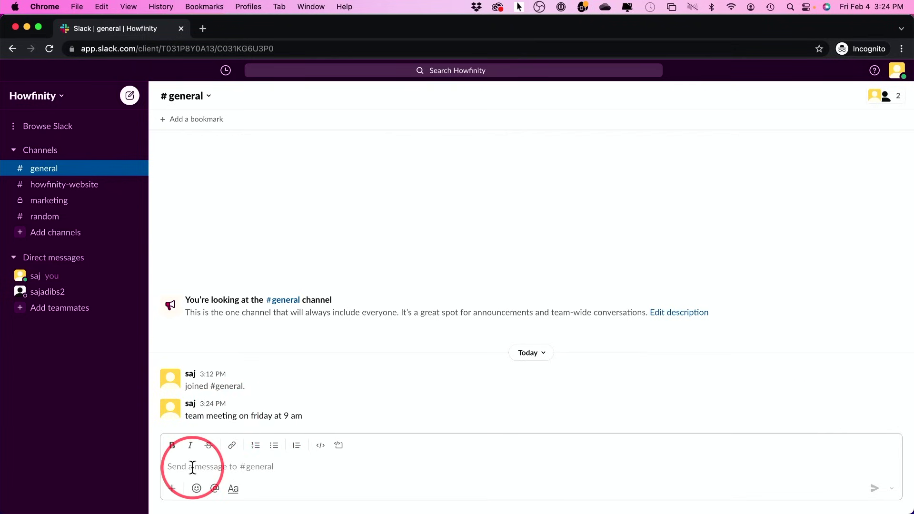
- Draft the text "message" in the general channel with bold, italic and strikethrough formatting, and look at the link form without adding a link
type("message")
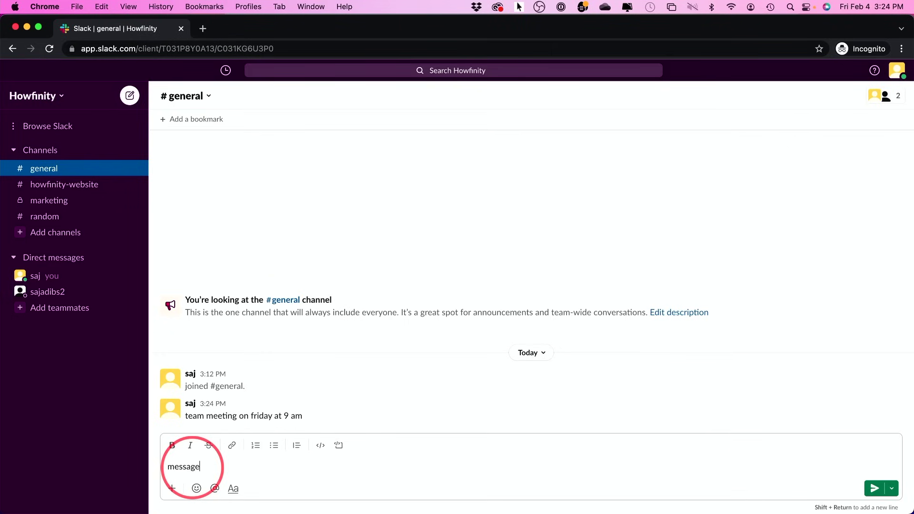
left_click_drag(200, 466, 166, 466)
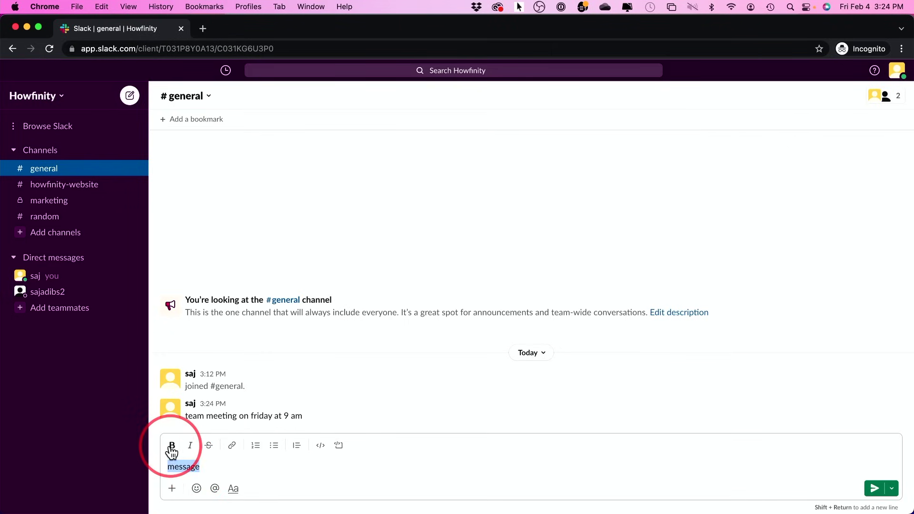
left_click(190, 445)
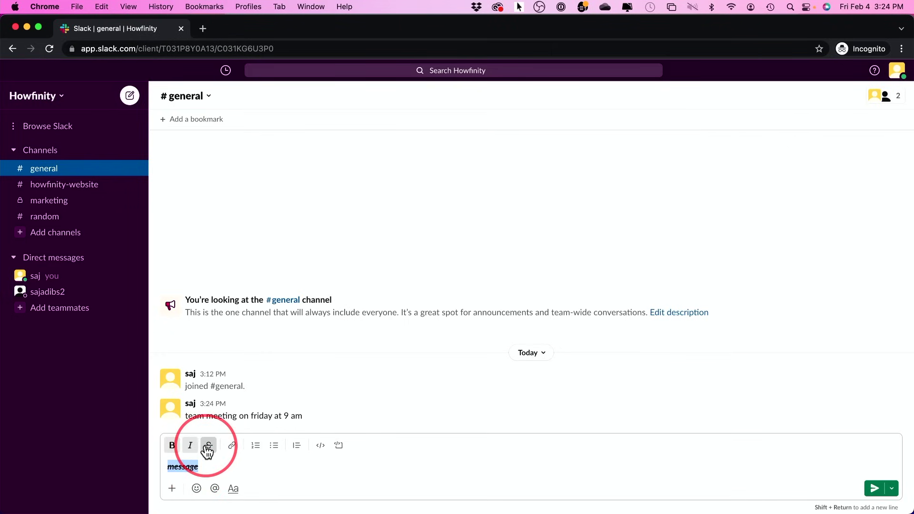
left_click(231, 445)
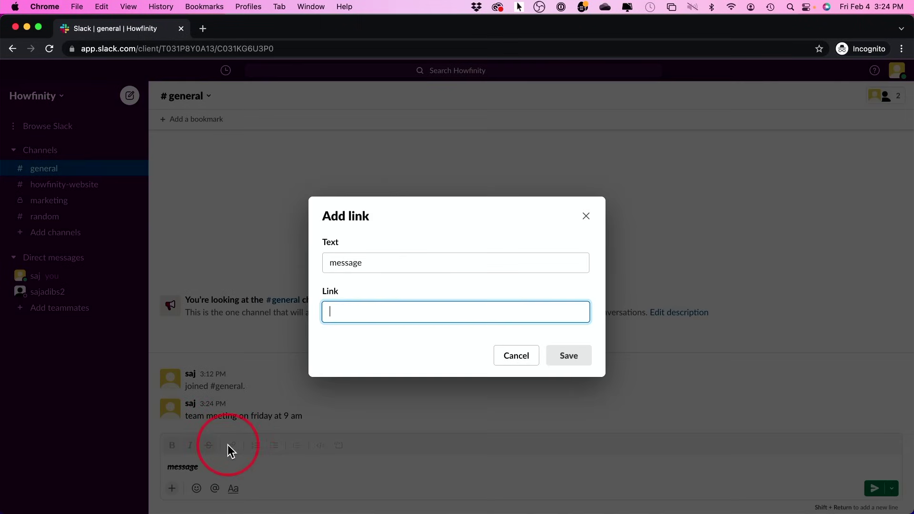
left_click(500, 362)
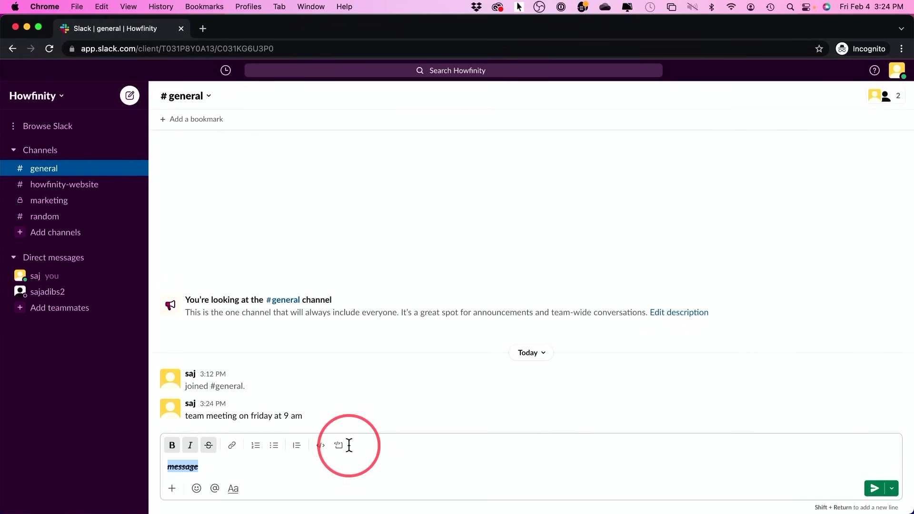
- Attach the image number 1.png from the computer, replace the draft text with "use this", and post it in the general channel
left_click(172, 488)
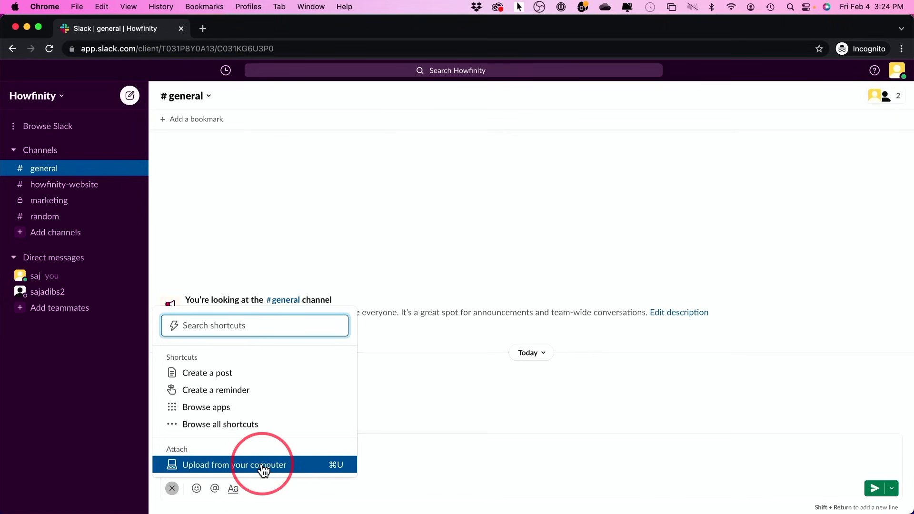
left_click(213, 465)
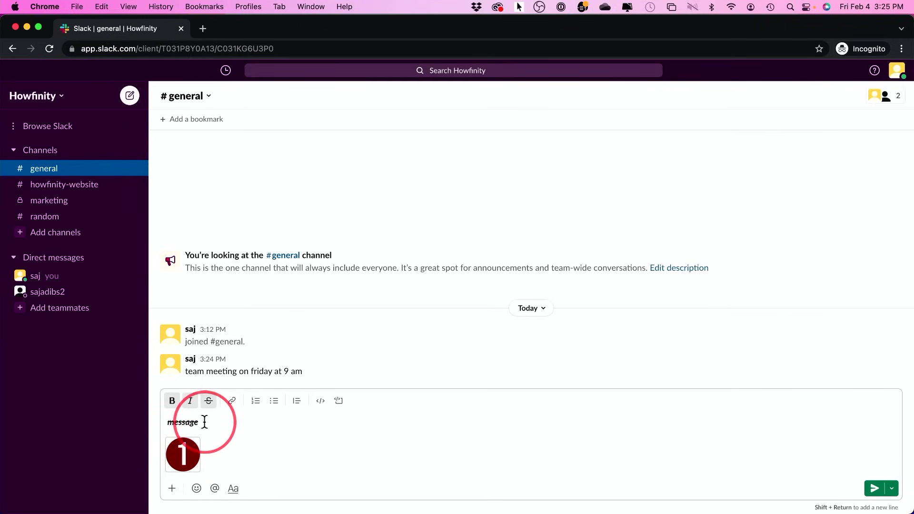
left_click_drag(201, 422, 162, 421)
type("use this")
key("Return")
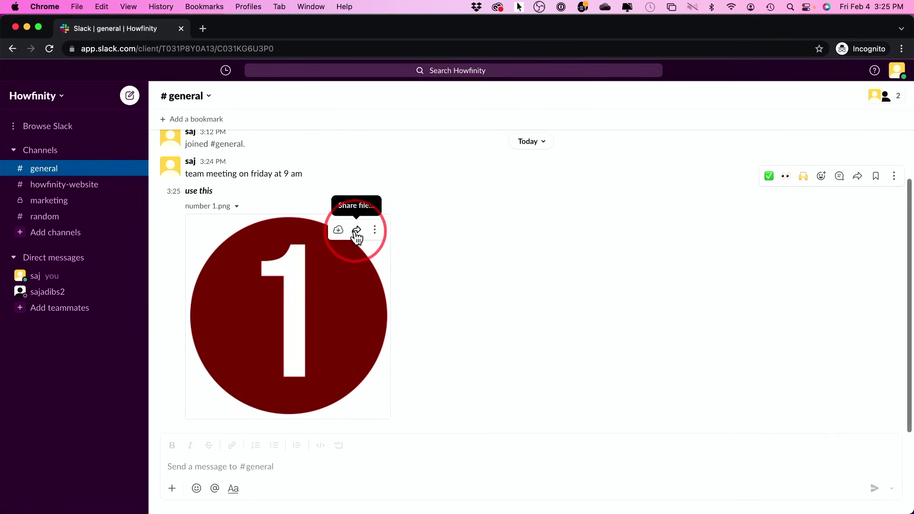
- Look at the sharing options for the number 1.png file, and close them without sharing it
left_click(356, 230)
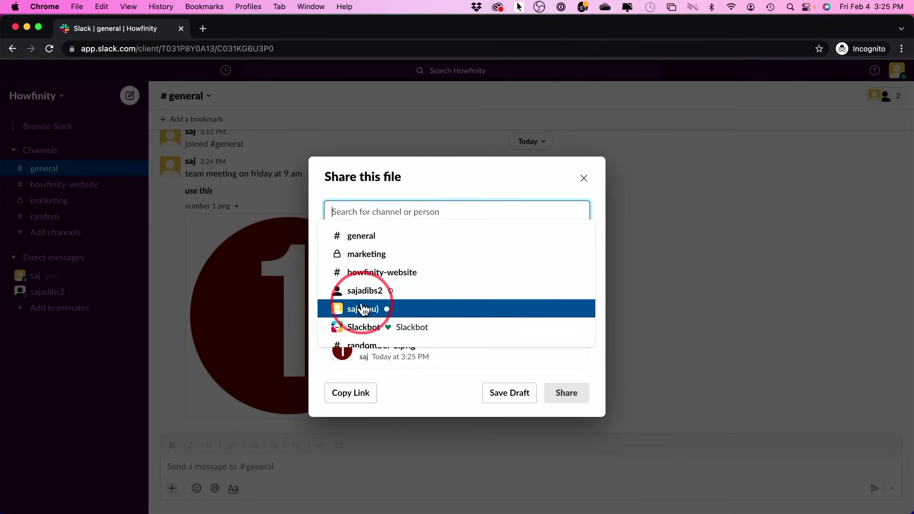
left_click(492, 388)
left_click(282, 365)
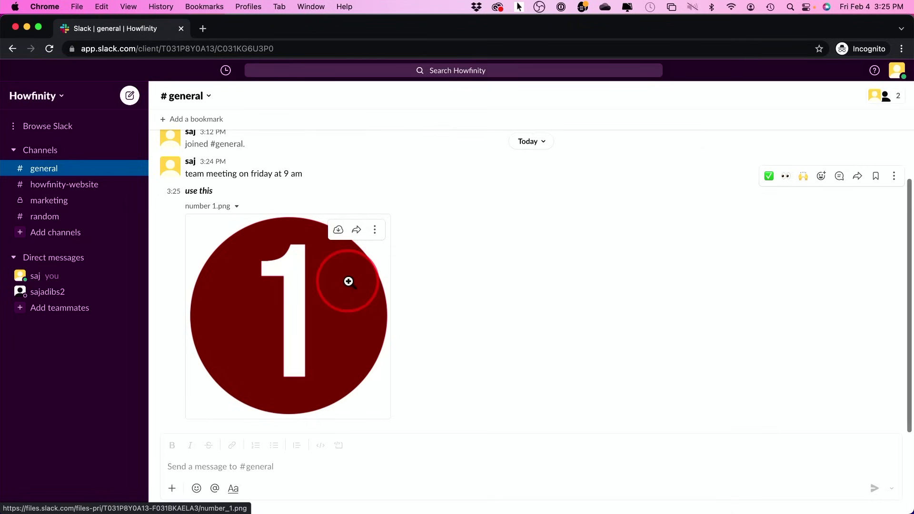
- Draft "message" in the general channel, look at the options for scheduling it, and clear the draft
left_click(277, 456)
type("e")
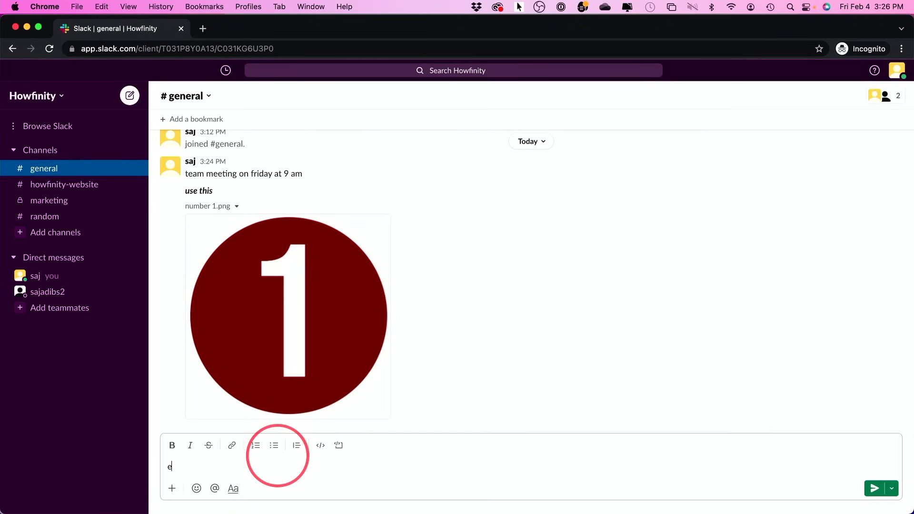
key("BackSpace")
type("message")
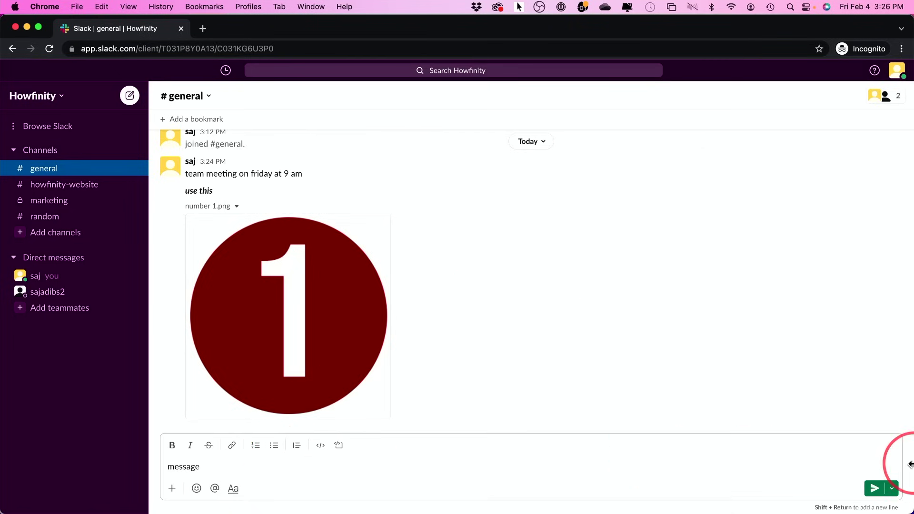
left_click(891, 488)
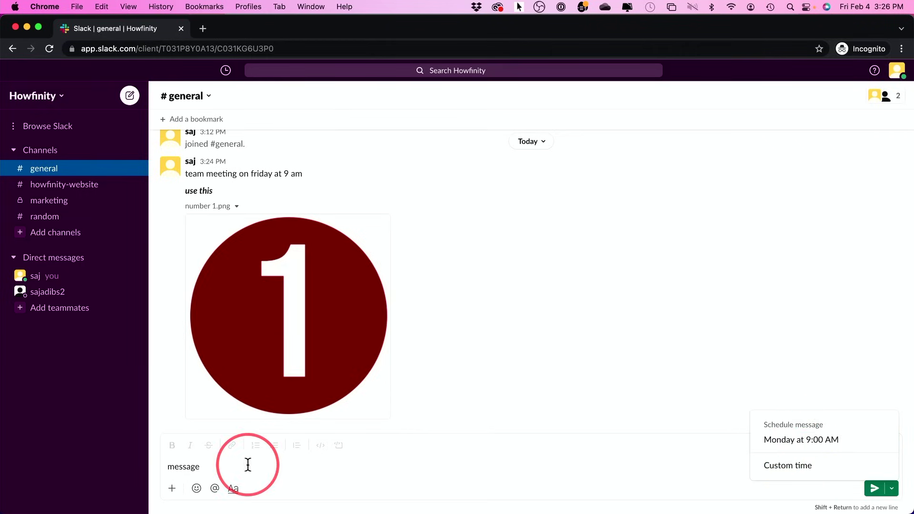
left_click_drag(214, 467, 153, 466)
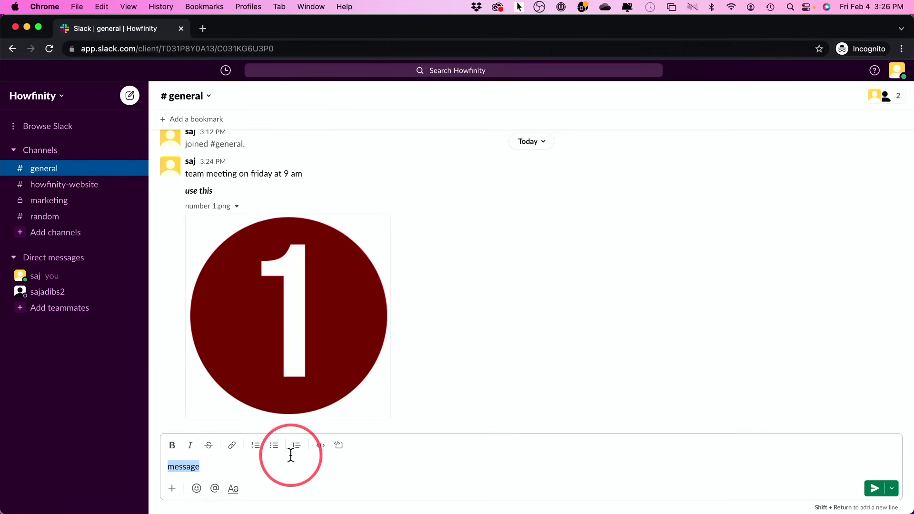
key("BackSpace")
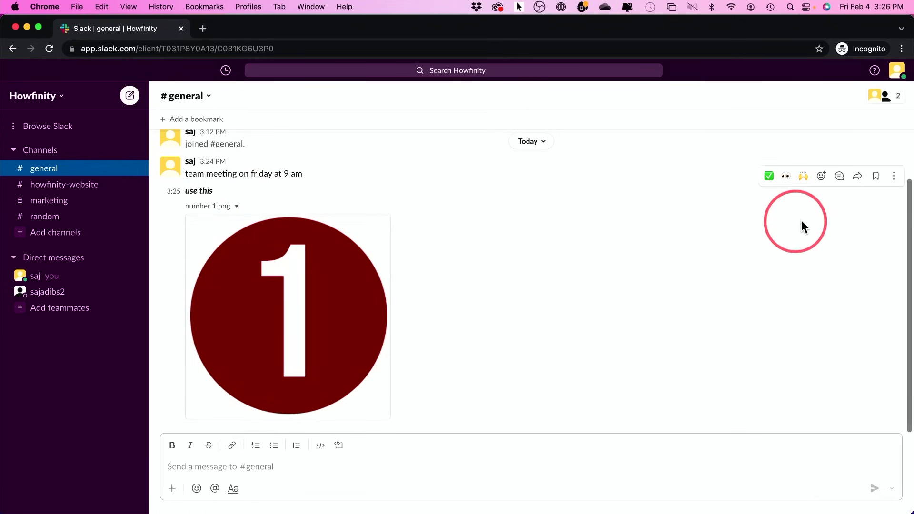
- Add a green check mark reaction to the "use this" message, and look at its sharing options without sharing it
left_click(769, 177)
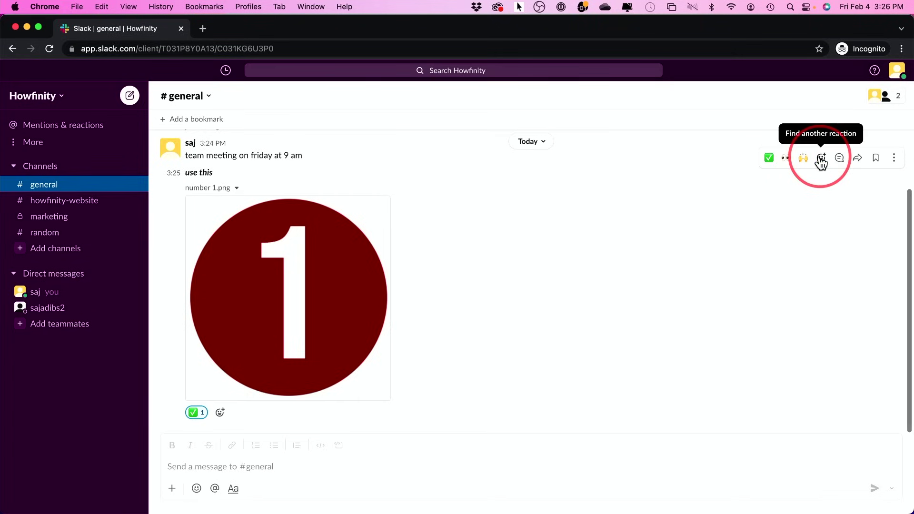
left_click(860, 159)
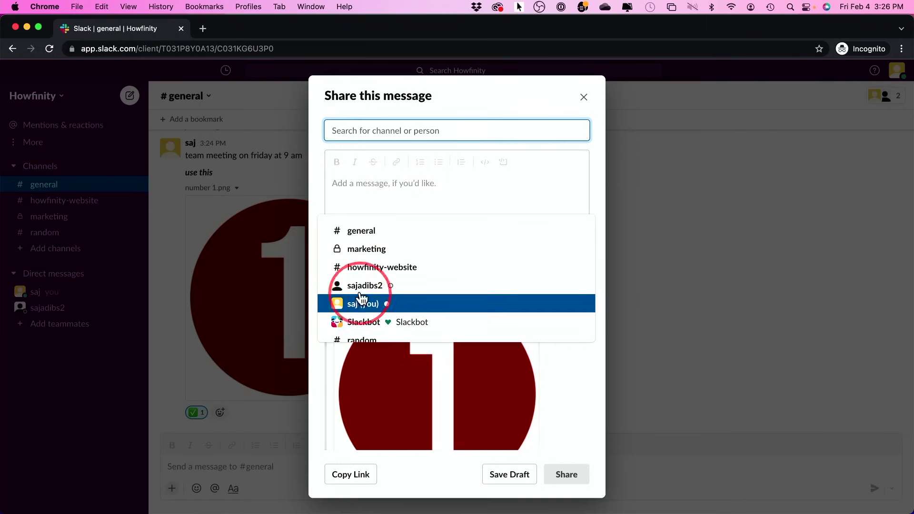
left_click(638, 363)
left_click(697, 271)
- Pin the "use this" message with the number 1.png image to the general channel
left_click(894, 157)
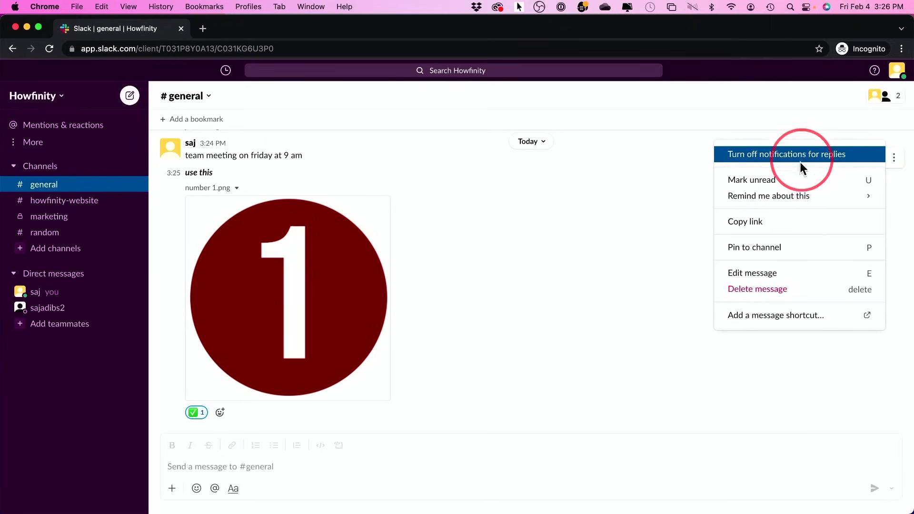
left_click(756, 257)
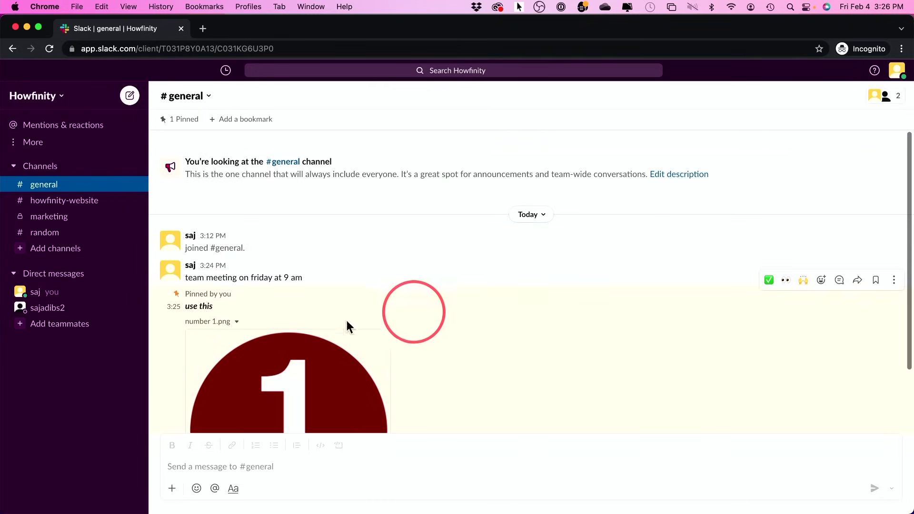
scroll(361, 312, "down", 3)
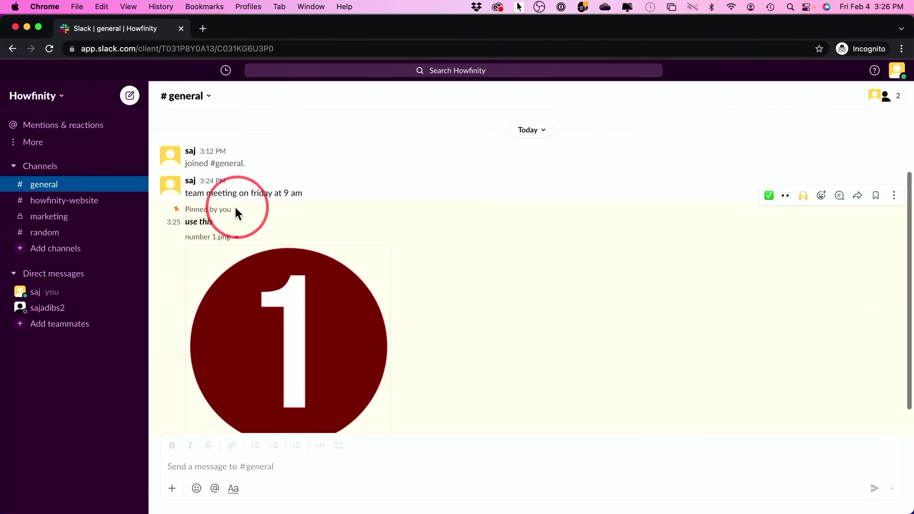
- Set a reminder about the pinned "use this" message in 20 minutes, and view the new notice in the general channel
left_click(894, 195)
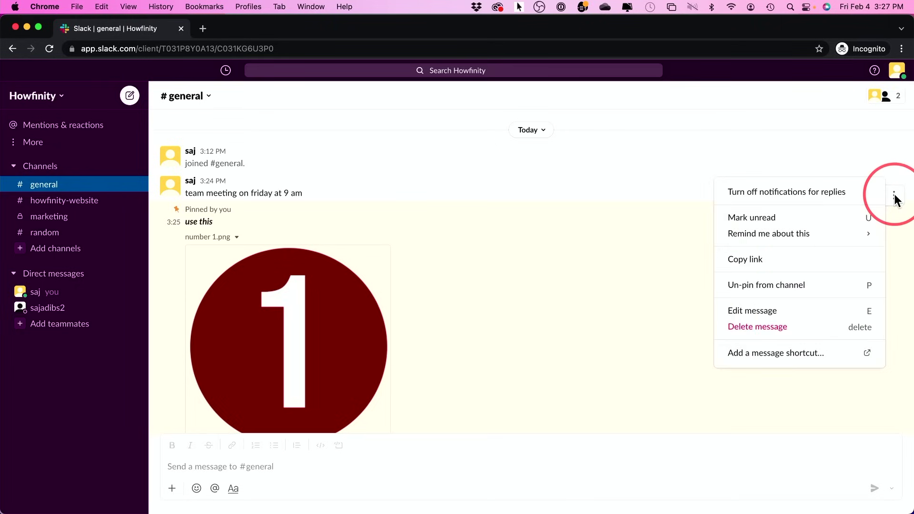
mouse_move(793, 240)
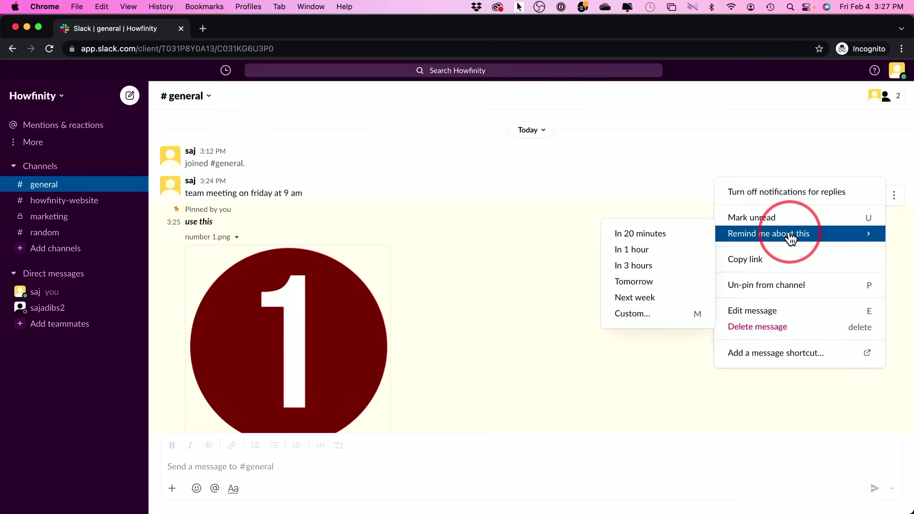
left_click(634, 233)
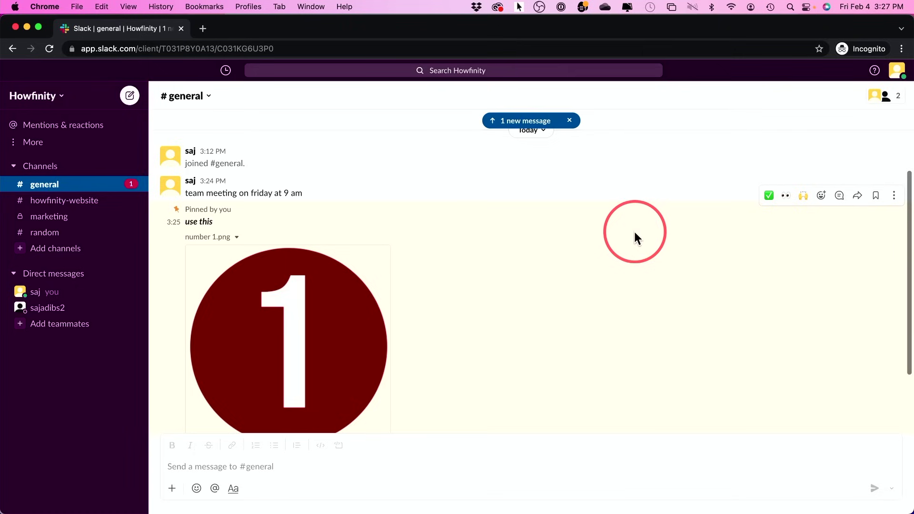
scroll(636, 236, "down", 1)
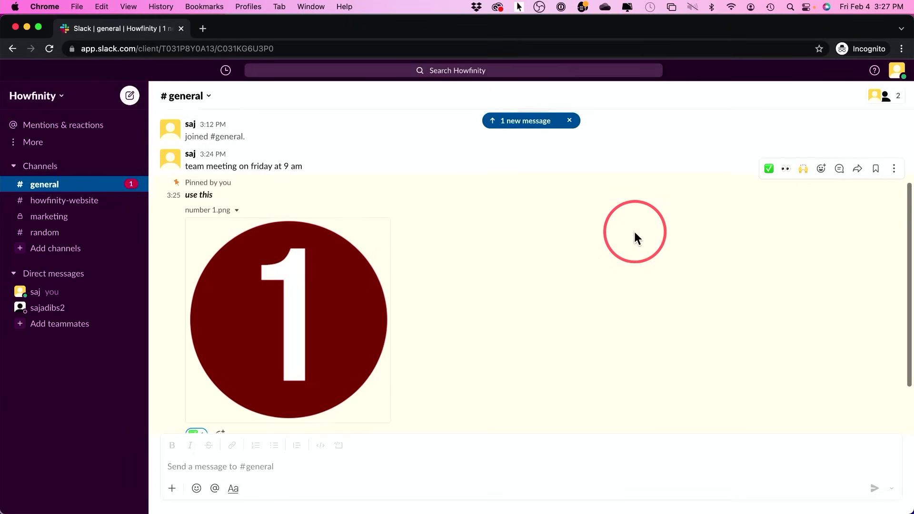
left_click(136, 190)
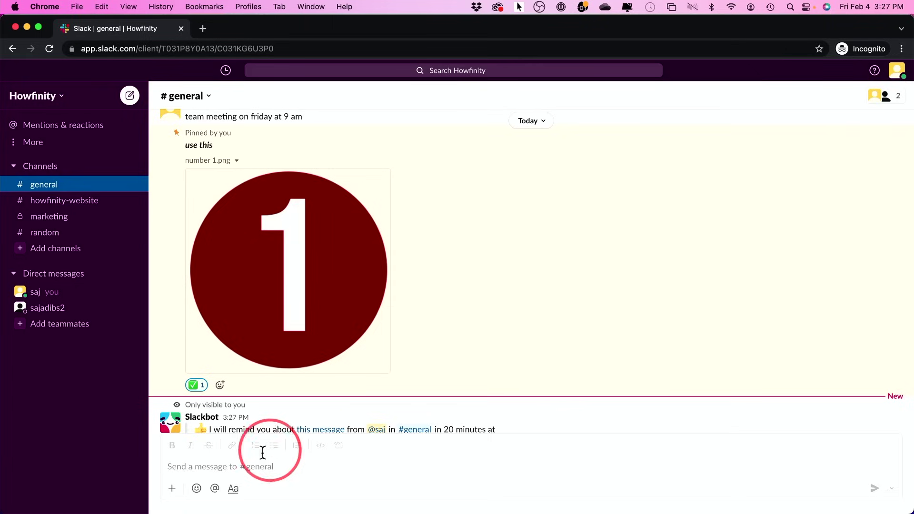
- Post a message in the general channel that mentions the invited teammate and says "did you get this"
left_click(214, 464)
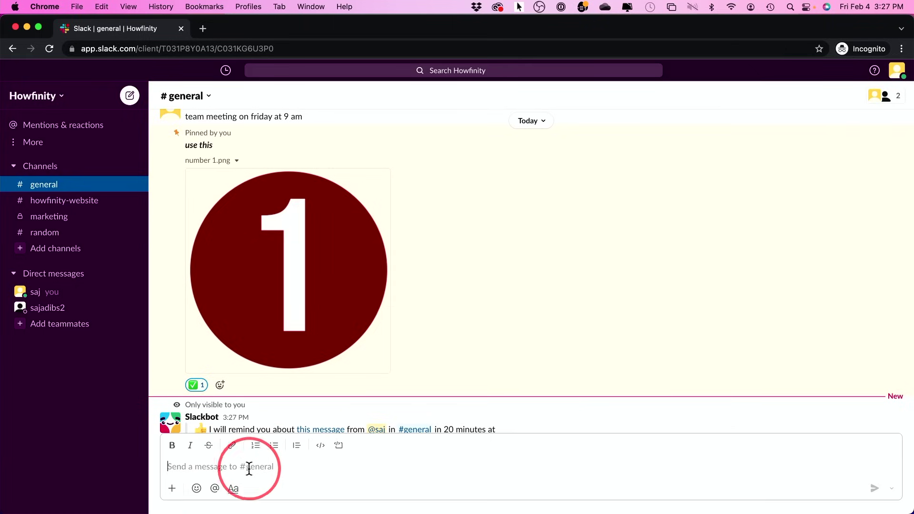
left_click(215, 488)
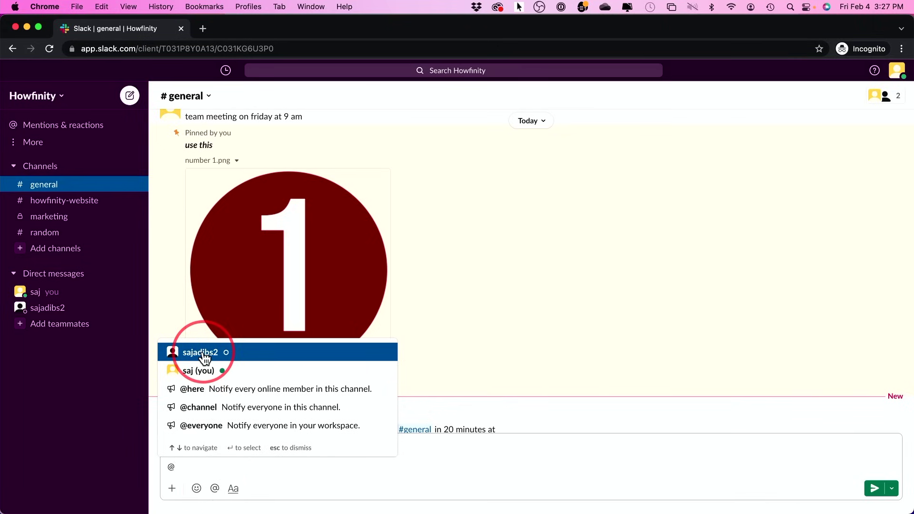
left_click(231, 357)
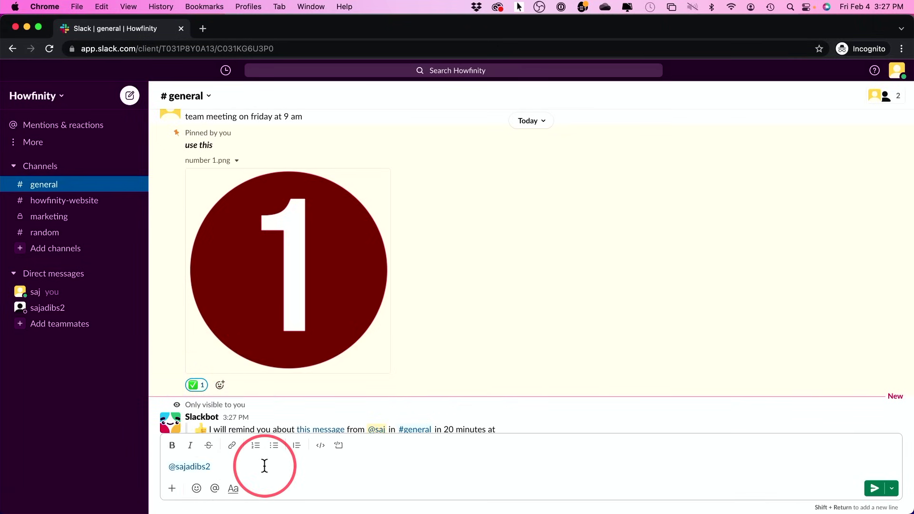
type("did you get this")
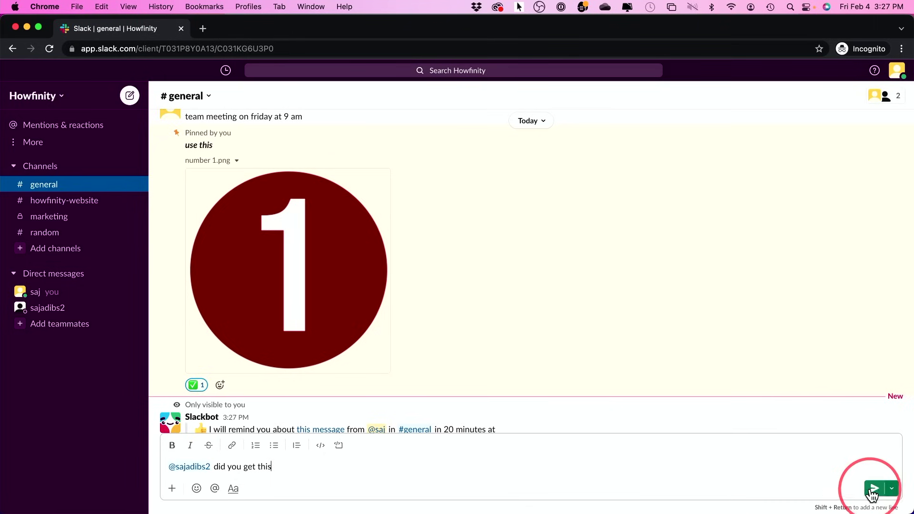
left_click(874, 489)
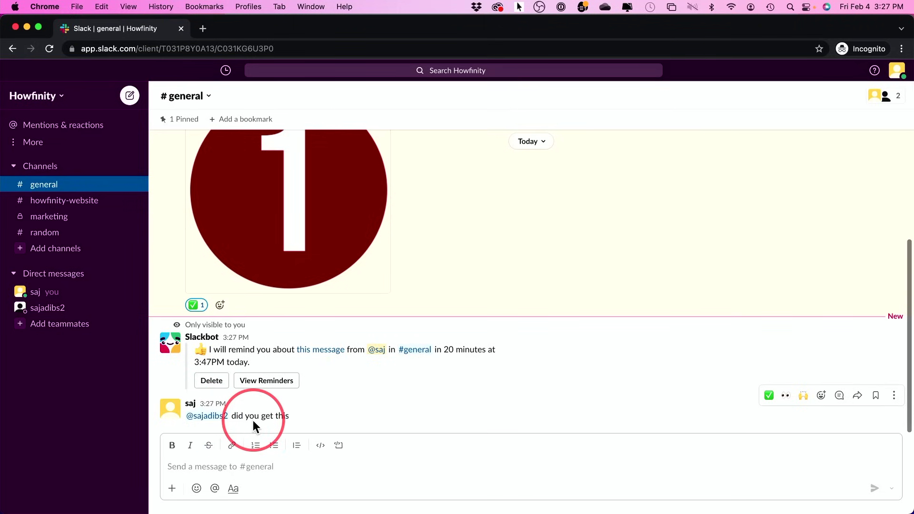
- Search the workspace's messages, files and more for "hi"
scroll(435, 354, "up", 5)
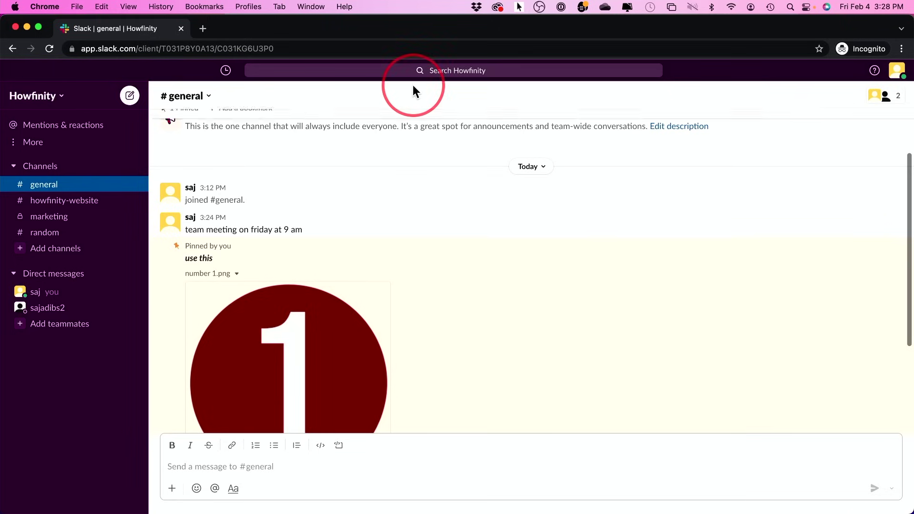
left_click(449, 72)
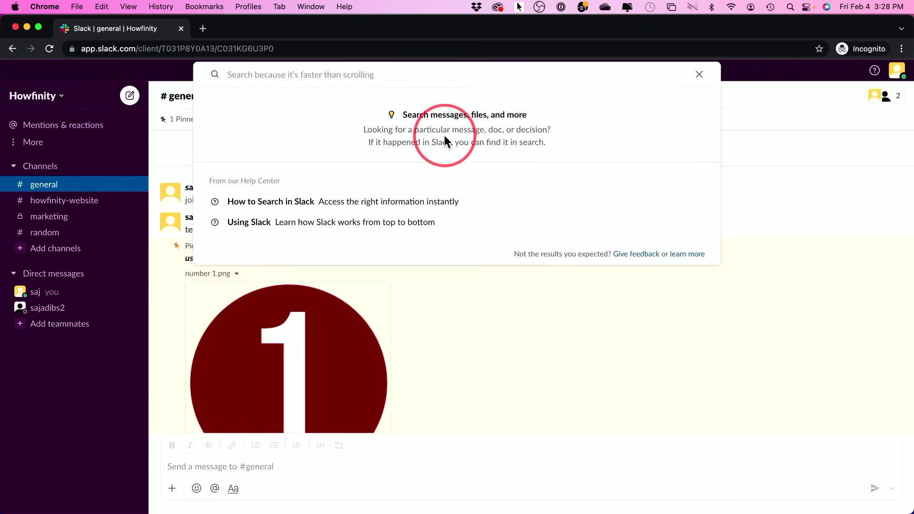
type("hi")
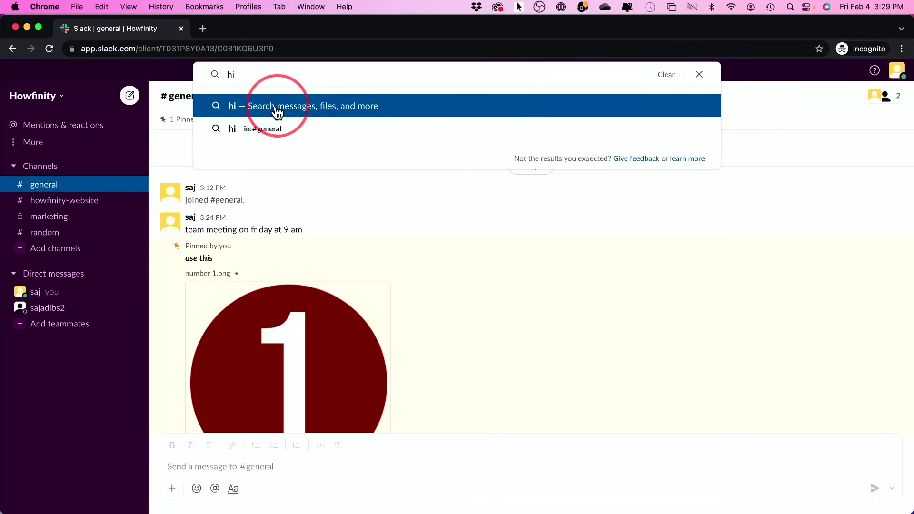
left_click(343, 109)
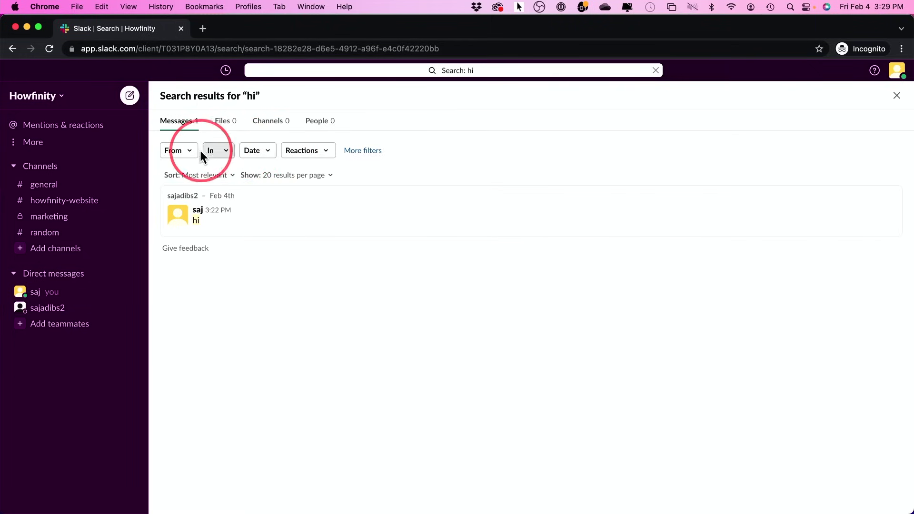
- Examine the location filter and the file and message results of the "hi" search, and return to the general channel
left_click(217, 151)
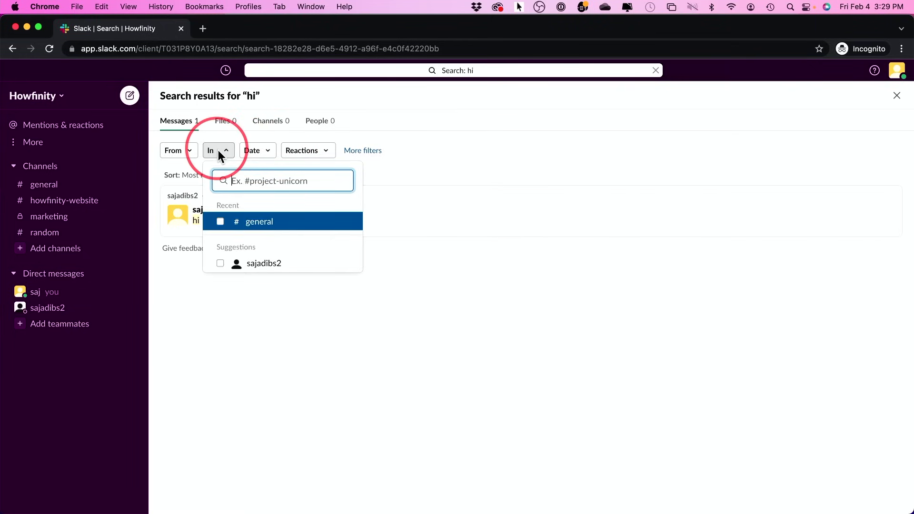
left_click(221, 152)
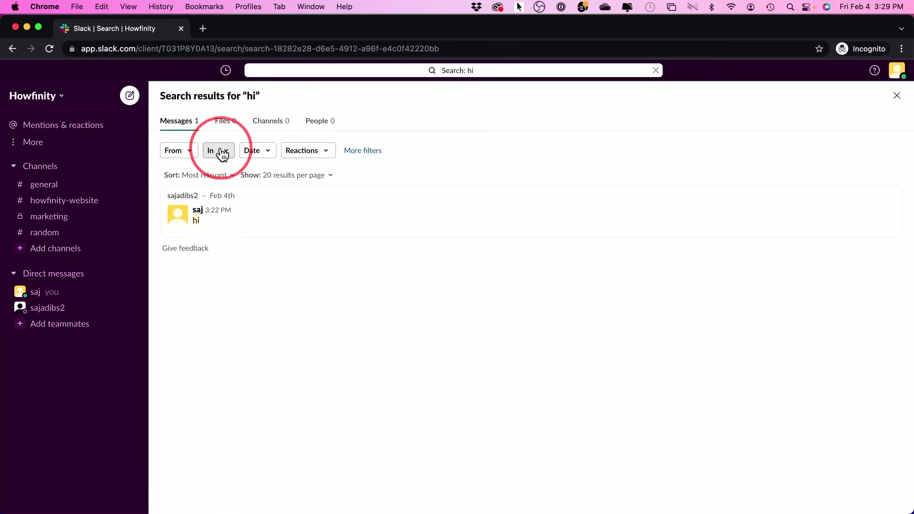
left_click(221, 126)
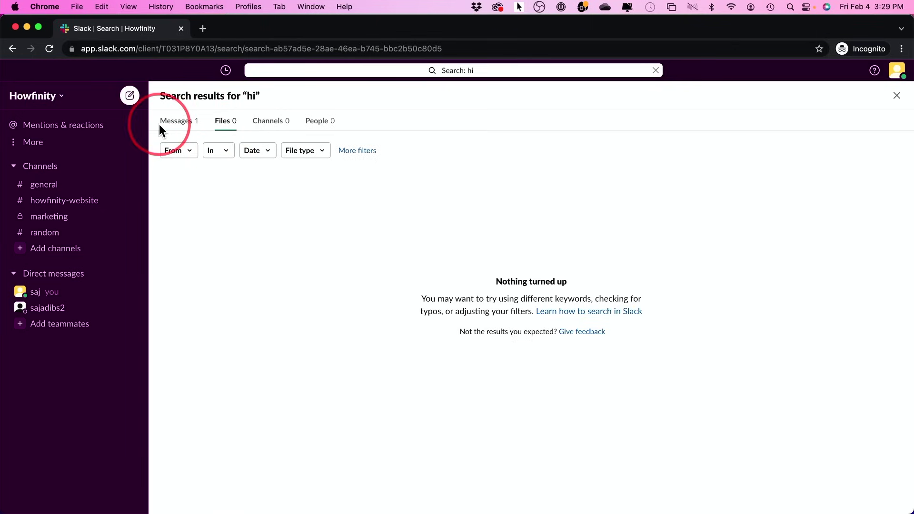
left_click(181, 123)
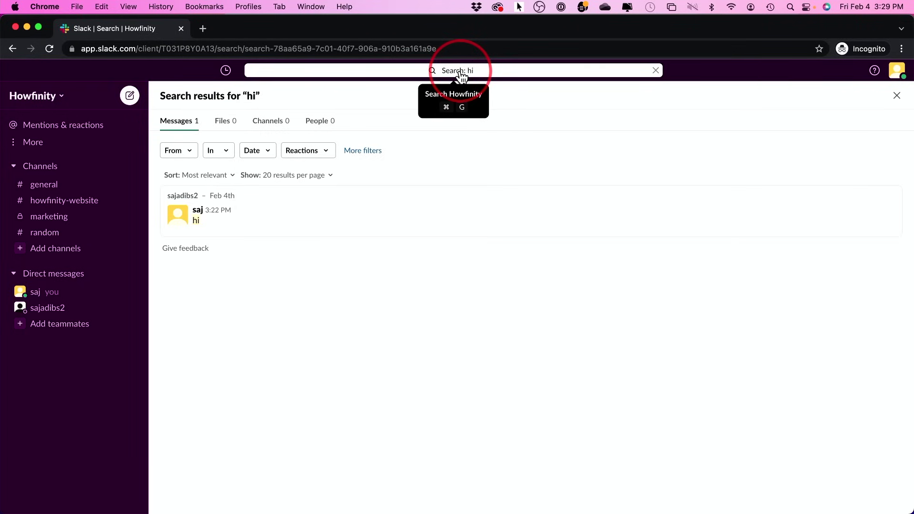
key("Escape")
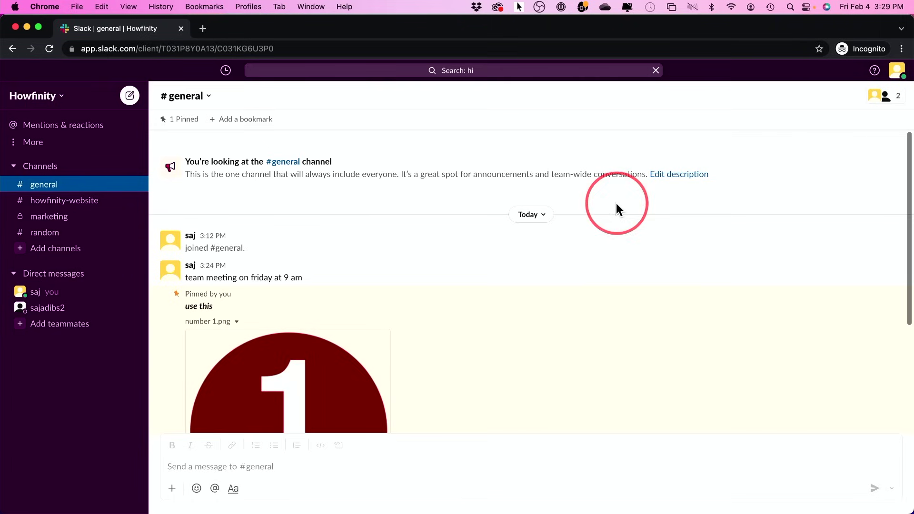
- Call the invited teammate from their direct message conversation with microphone and camera access allowed, and answer the call on the teammate's side
left_click(50, 309)
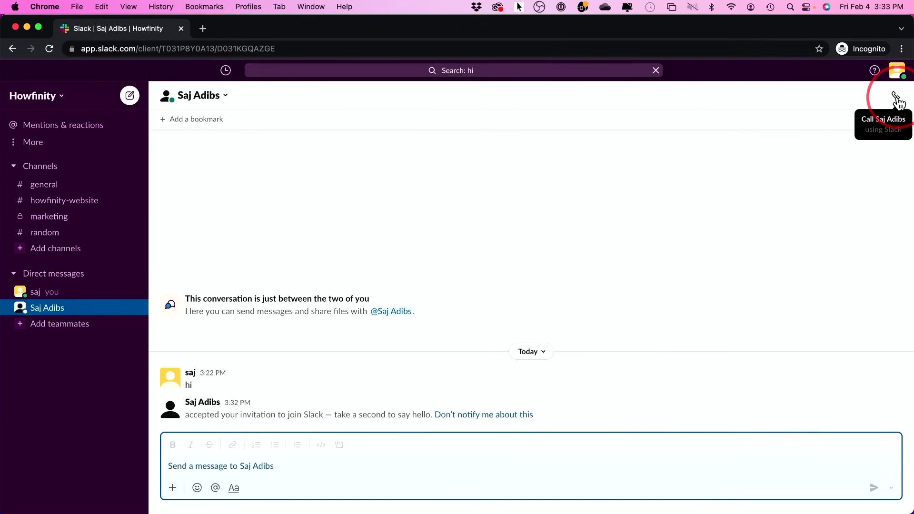
left_click(895, 98)
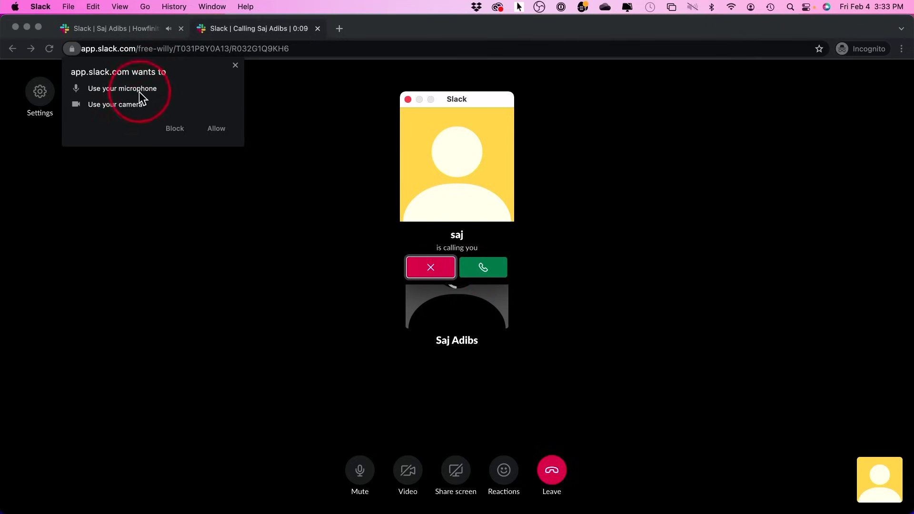
left_click(216, 130)
left_click(484, 268)
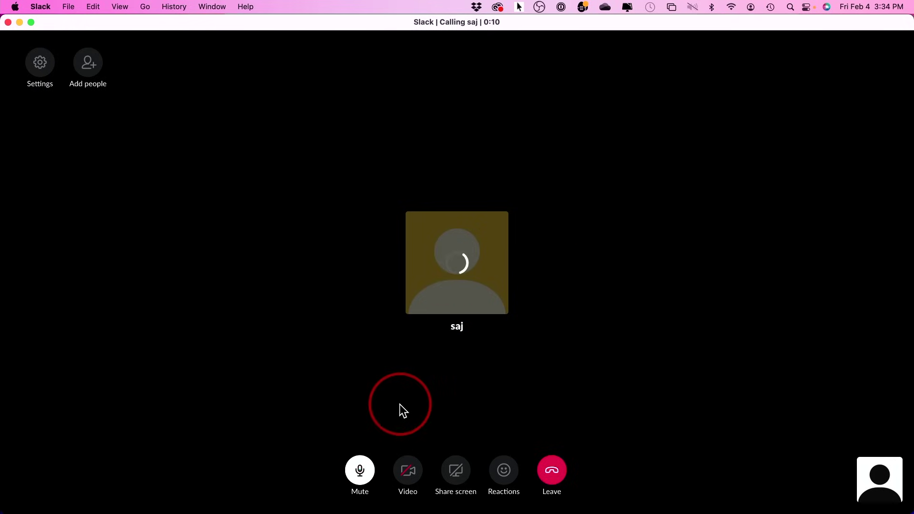
- Mute the microphone in the call, and view the call's name, microphone, speaker and camera settings
left_click(360, 470)
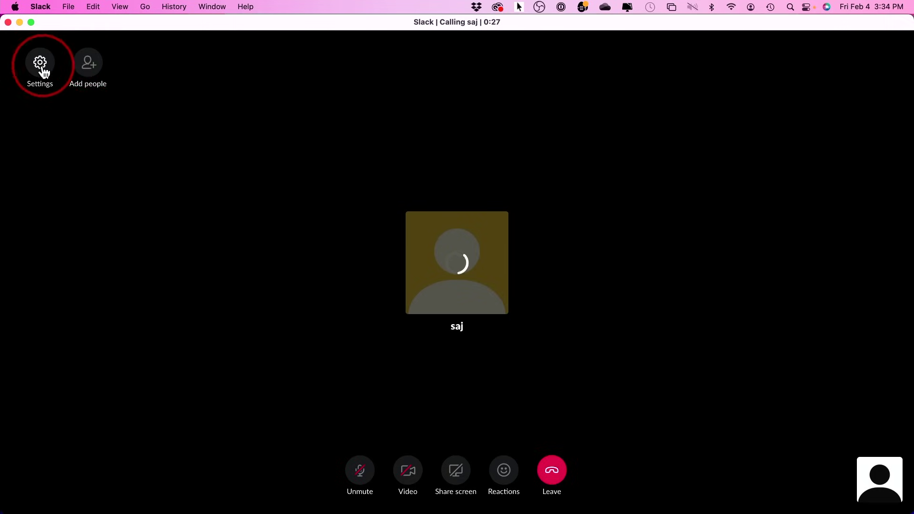
left_click(41, 66)
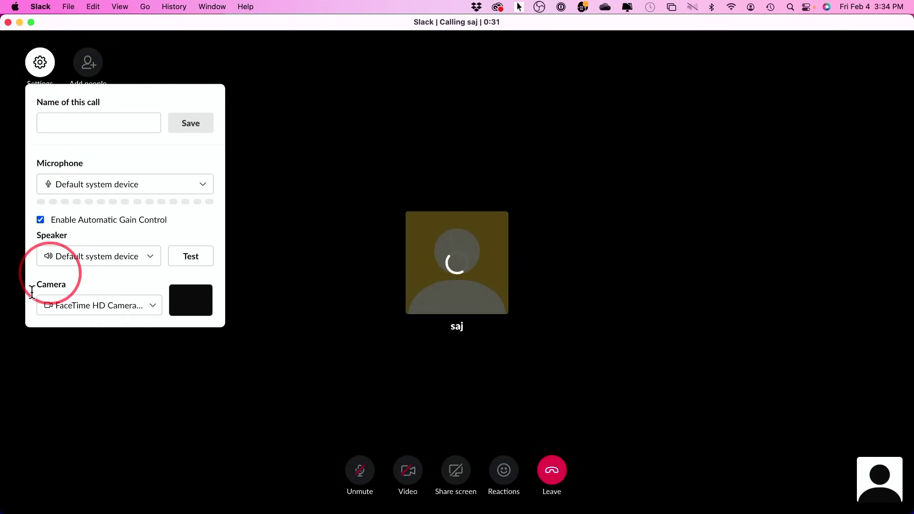
left_click(280, 276)
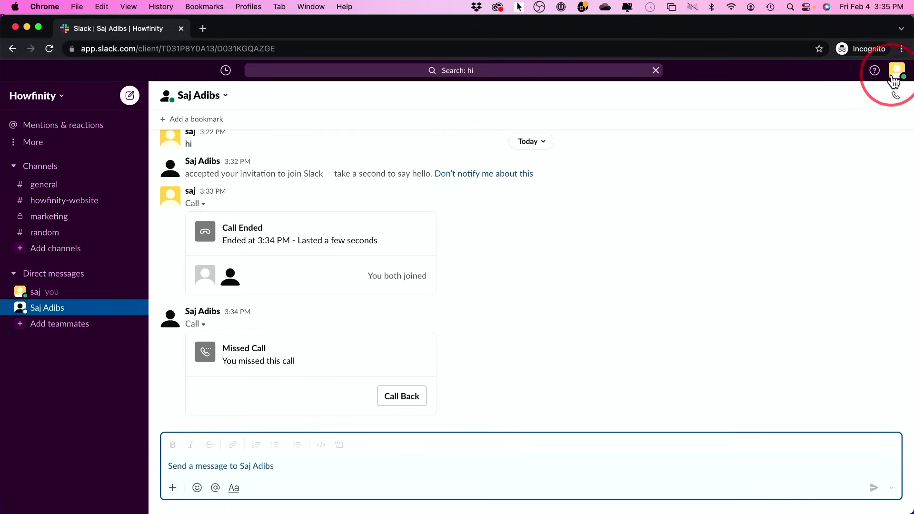
- Set your own availability to away, and display the duration options for pausing notifications
left_click(895, 72)
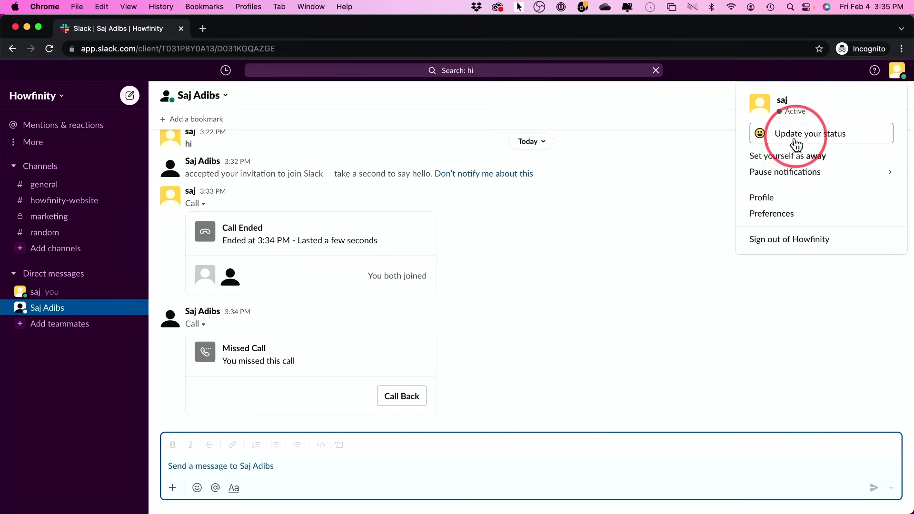
left_click(796, 160)
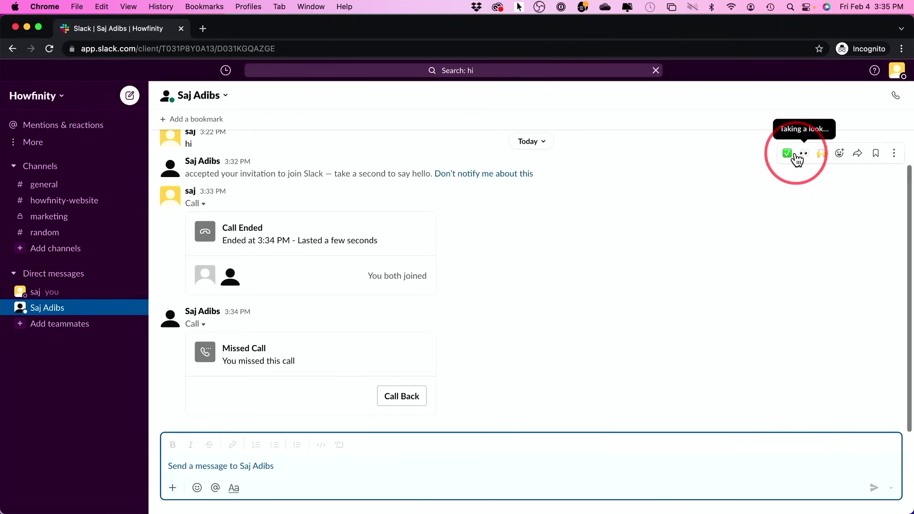
left_click(896, 70)
mouse_move(775, 181)
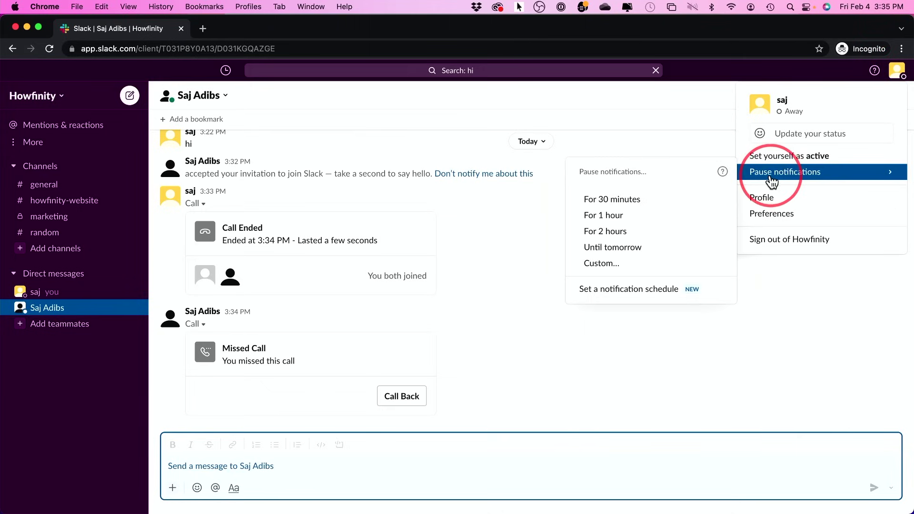